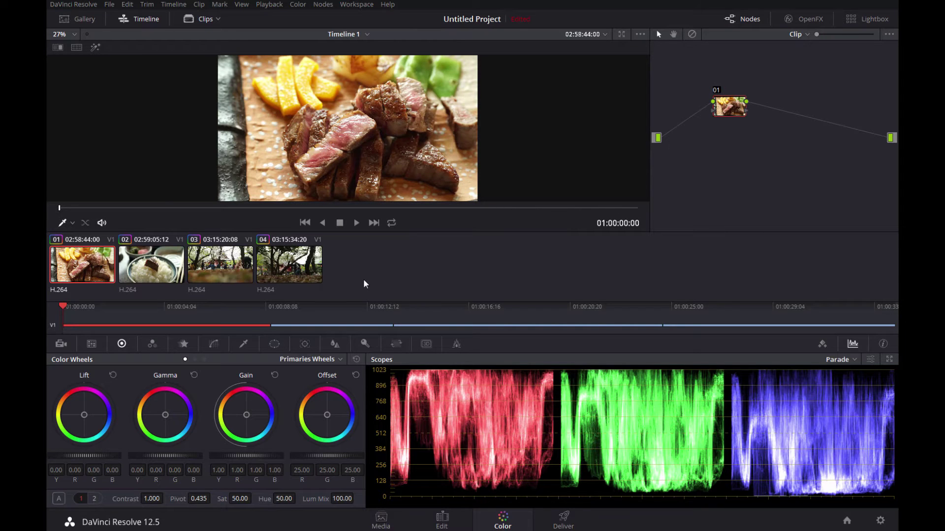
Preview park clip 04 and steak clip 01, then switch to the Edit page
click(311, 267)
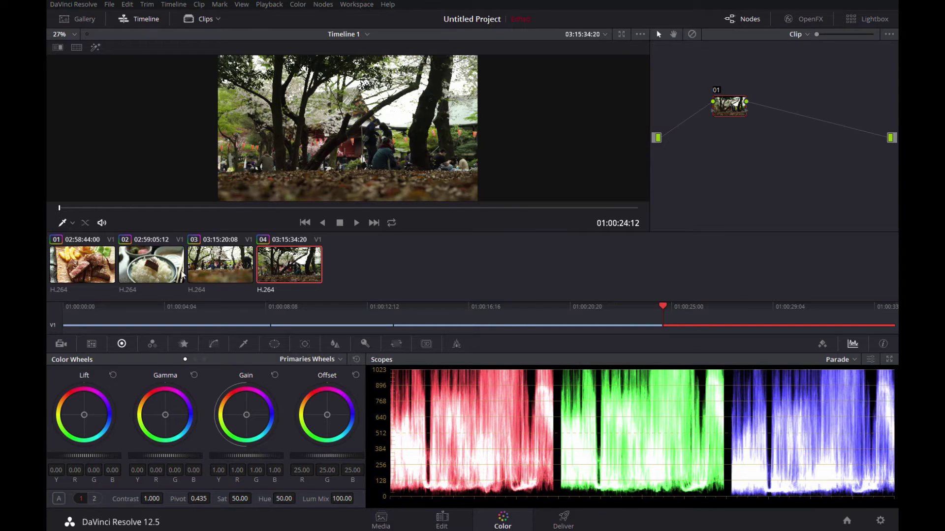
click(92, 273)
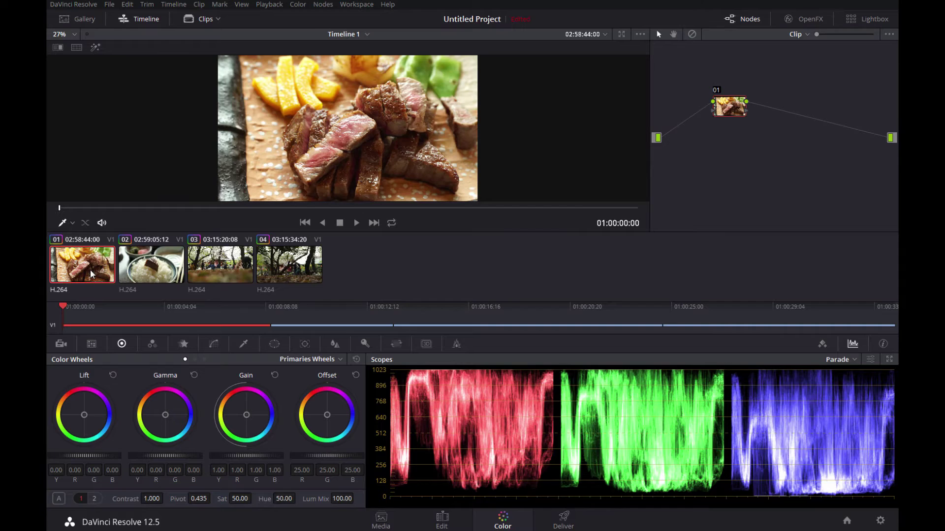
click(442, 520)
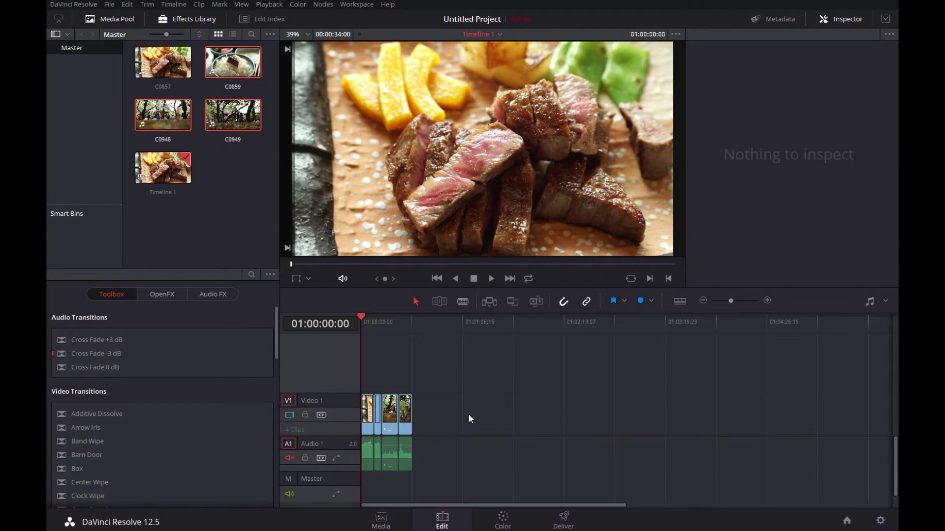
Switch back to the Color page with steak clip 01 showing
click(504, 518)
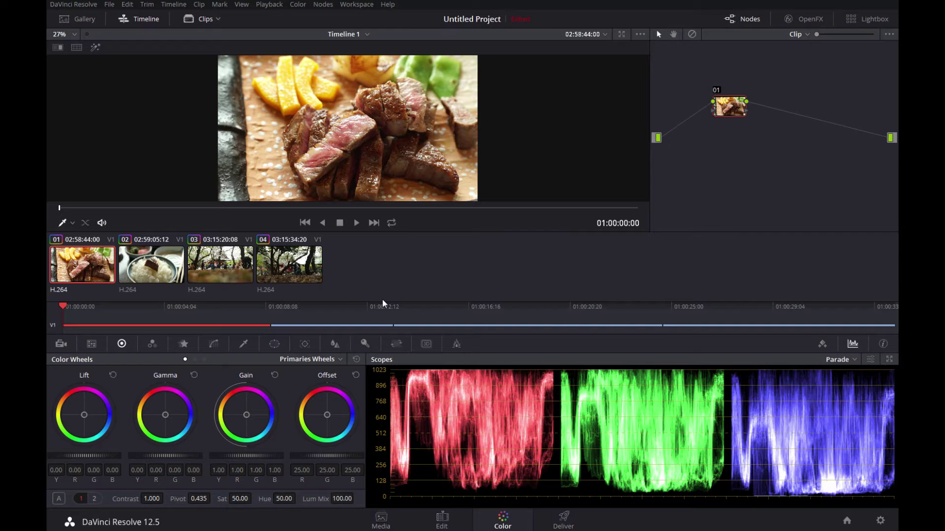
Enable a rectangular window and move it over the left side of the steak
key(alt+shift+w)
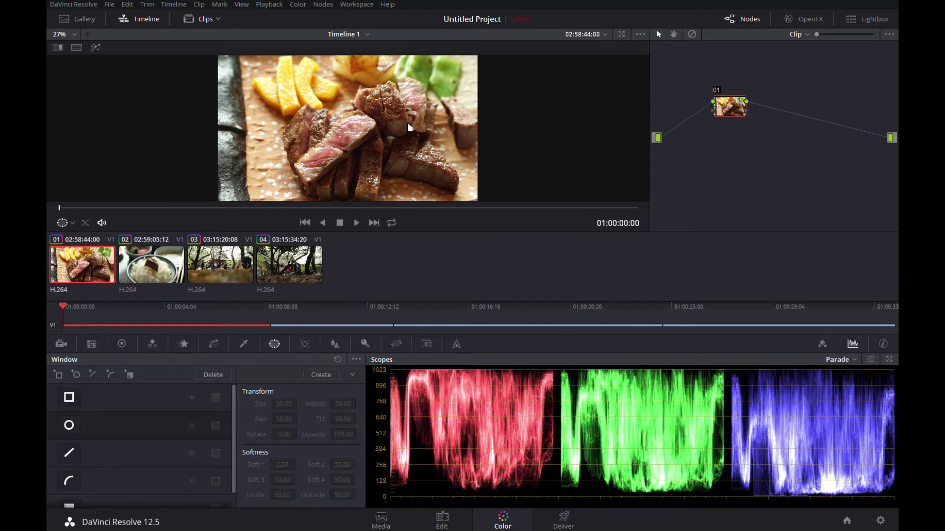
click(118, 344)
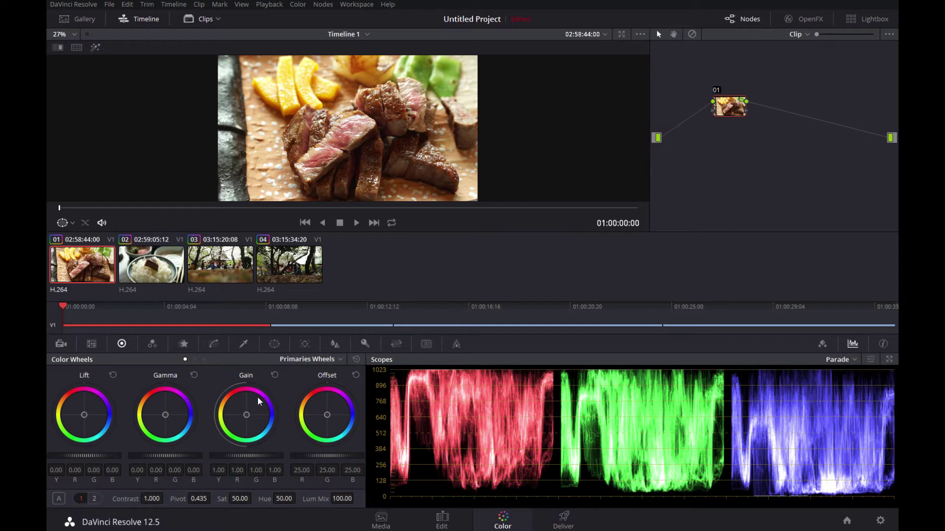
click(271, 344)
click(68, 425)
click(69, 398)
click(68, 425)
drag(292, 149, 241, 151)
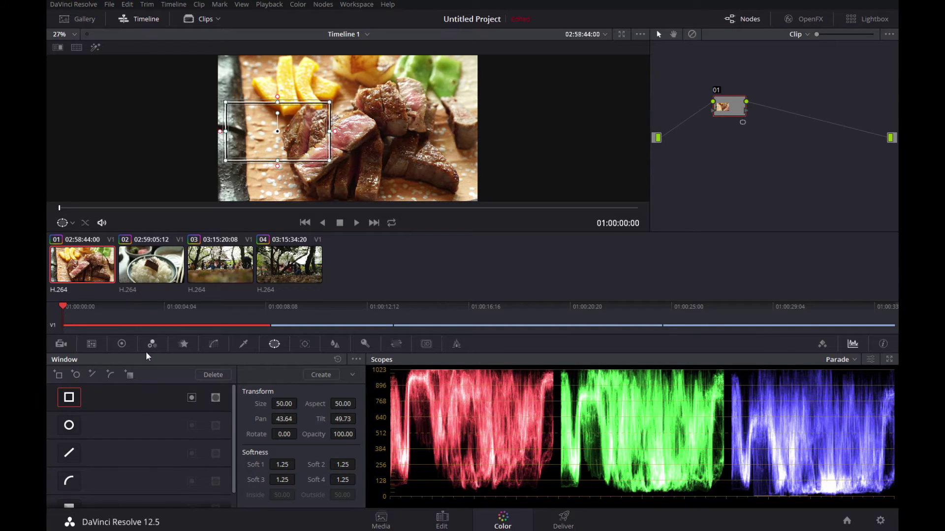
Push the windowed area's Offset toward orange and add a serial node
click(121, 344)
drag(329, 415, 315, 389)
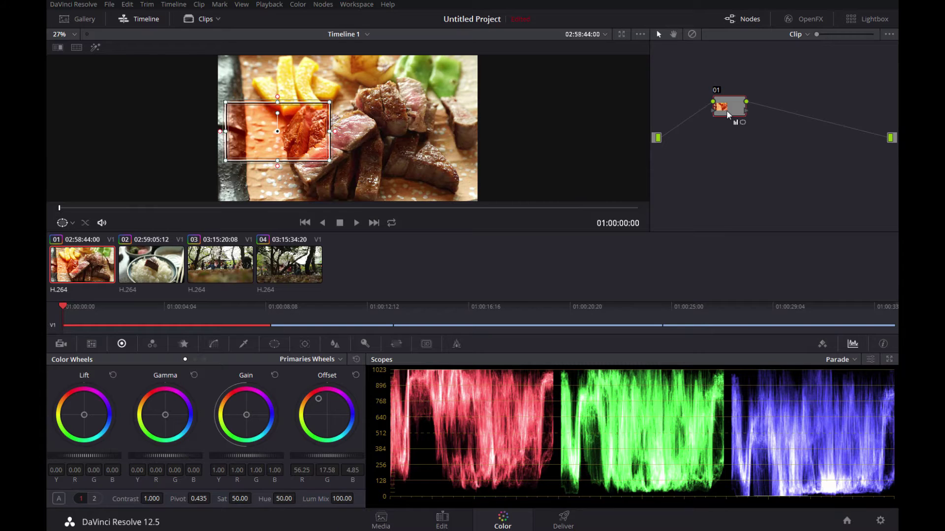
key(alt+s)
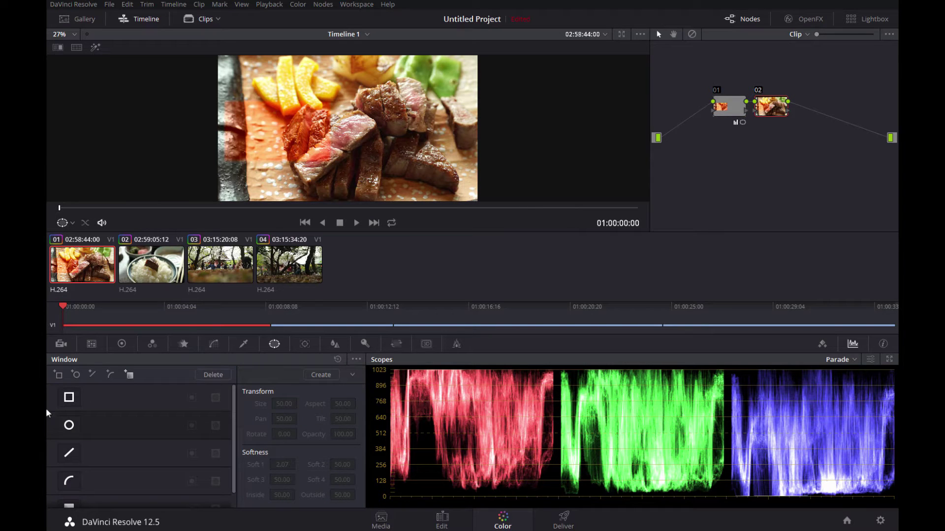
In node 02, tint a rectangular window on the steak's right blue-purple via Offset
click(68, 397)
drag(333, 132, 389, 132)
click(121, 344)
drag(326, 415, 347, 416)
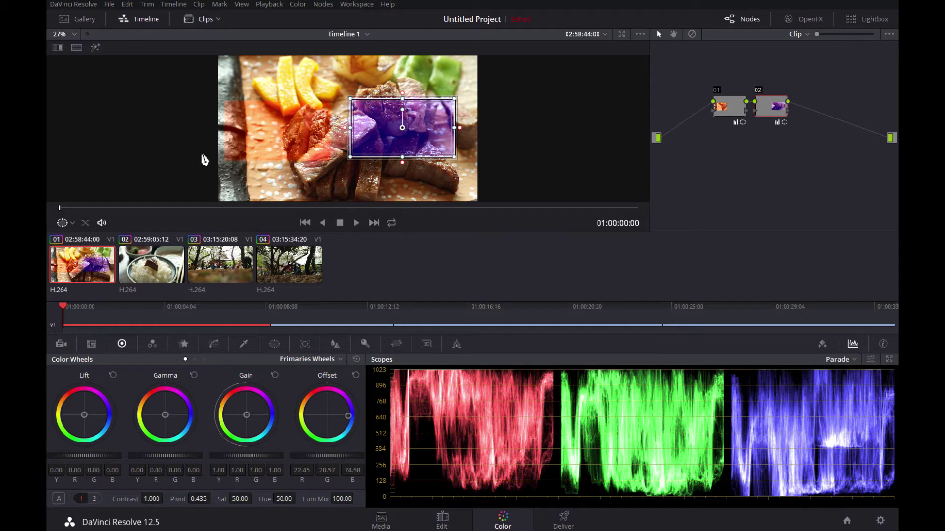
Hide the window outline in the viewer and bring up rice clip 02
click(63, 224)
click(72, 235)
click(163, 266)
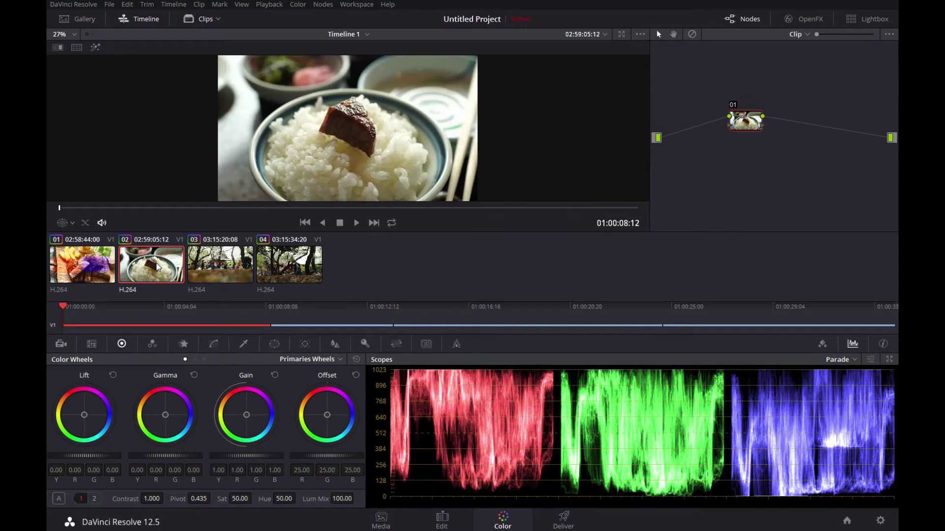
click(96, 257)
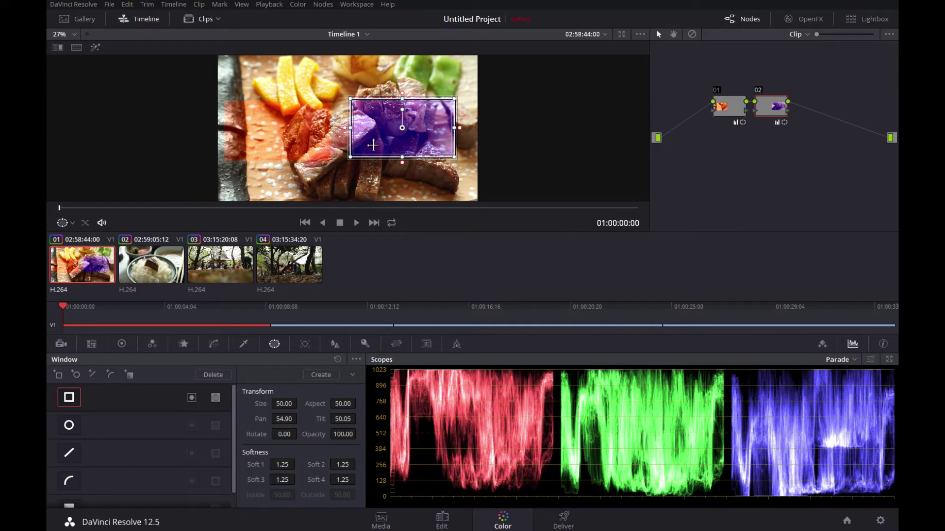
click(158, 269)
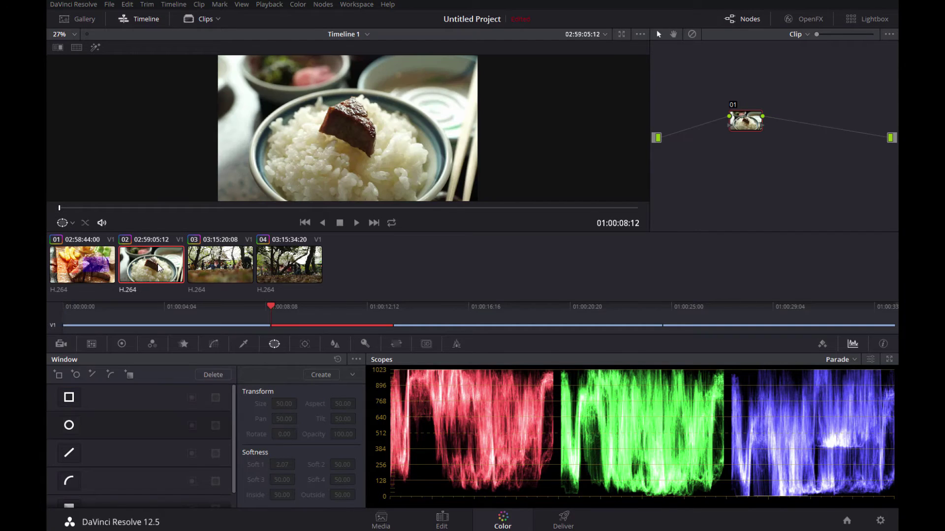
Copy steak clip 01's grade onto rice clip 02 with a middle-click
click(199, 19)
click(199, 18)
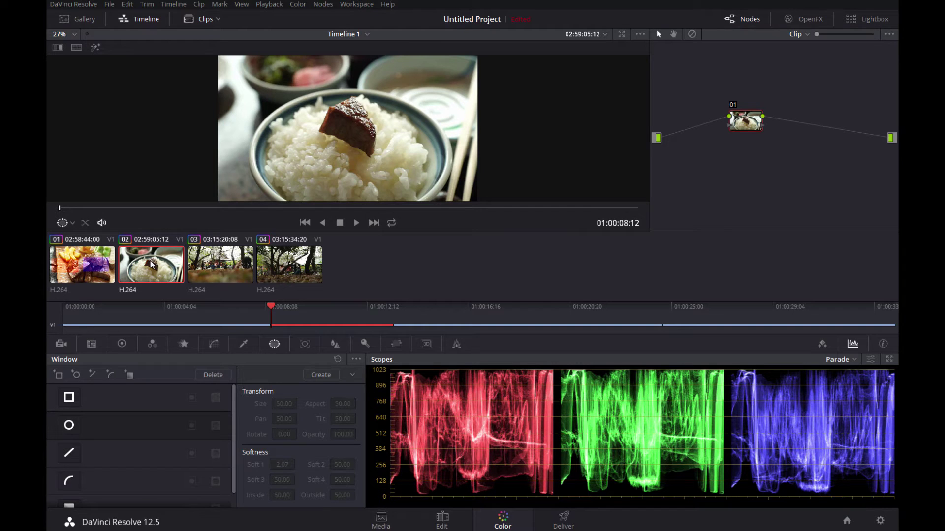
middle_click(83, 267)
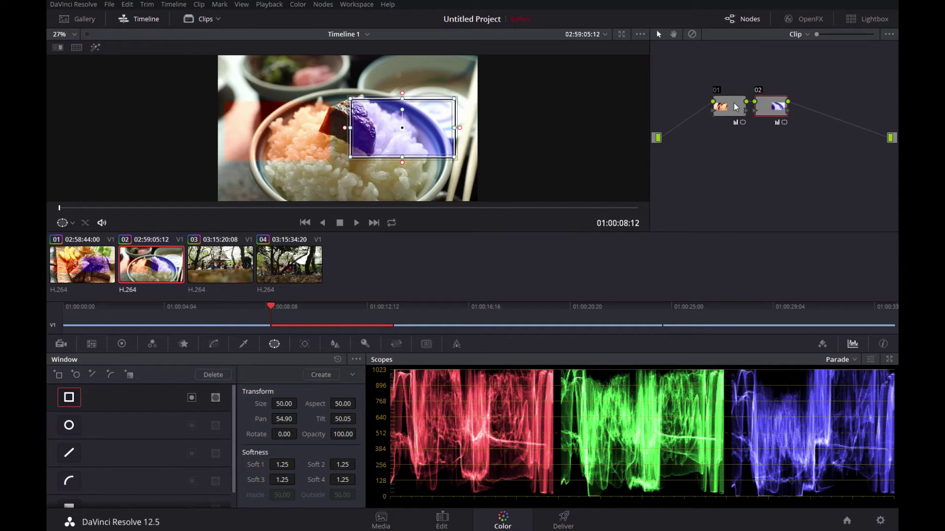
key(Up)
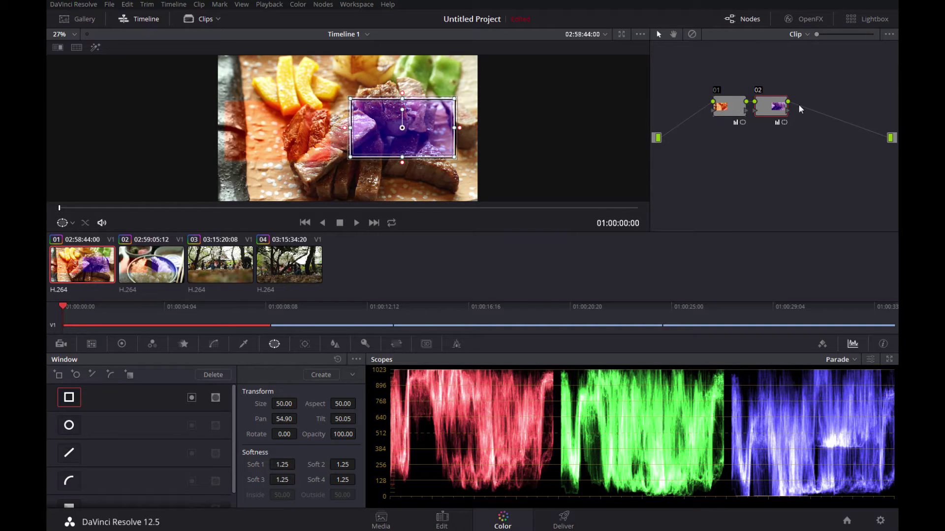
key(Down)
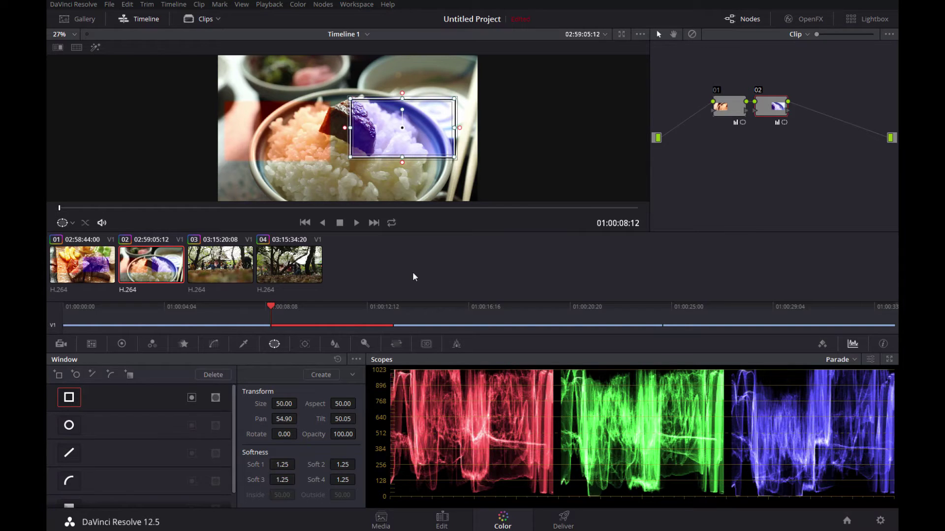
Delete rice clip 02's two grade nodes, add a fresh node, and return to clip 01
drag(820, 62, 708, 114)
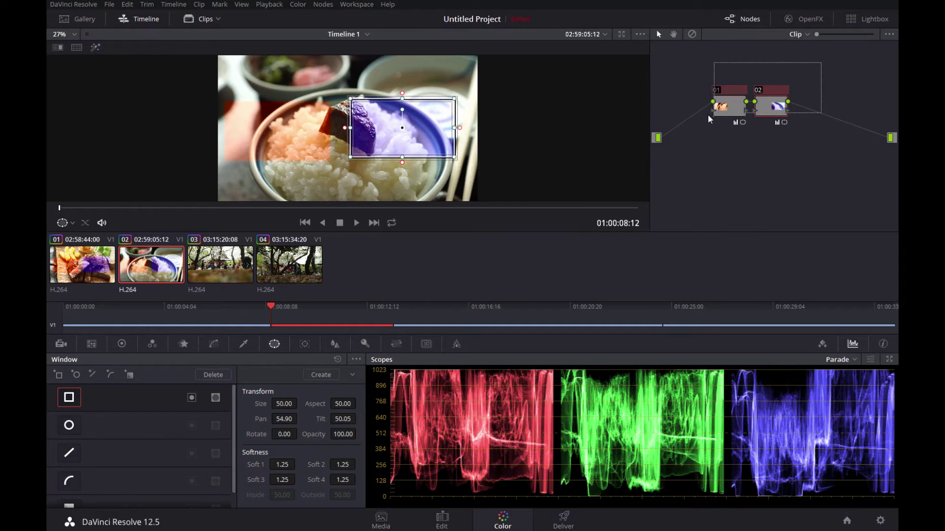
key(Delete)
key(alt+s)
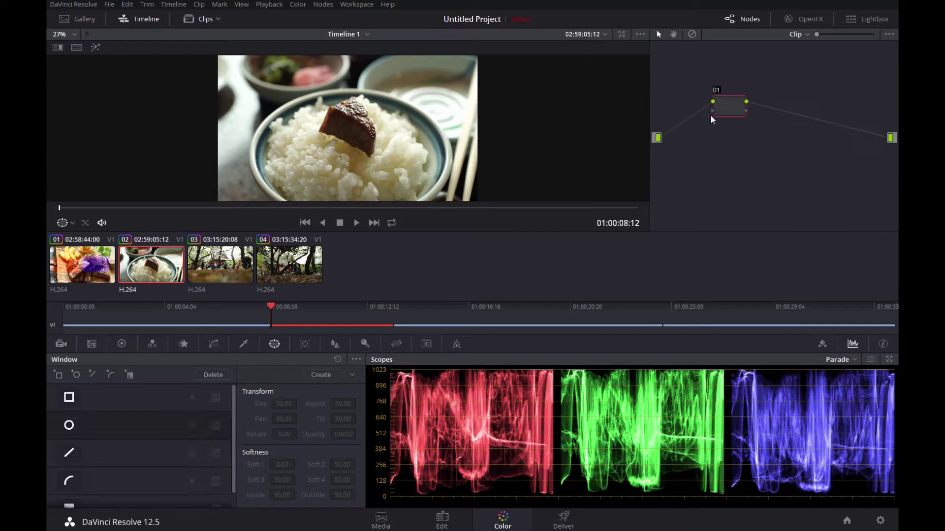
click(84, 266)
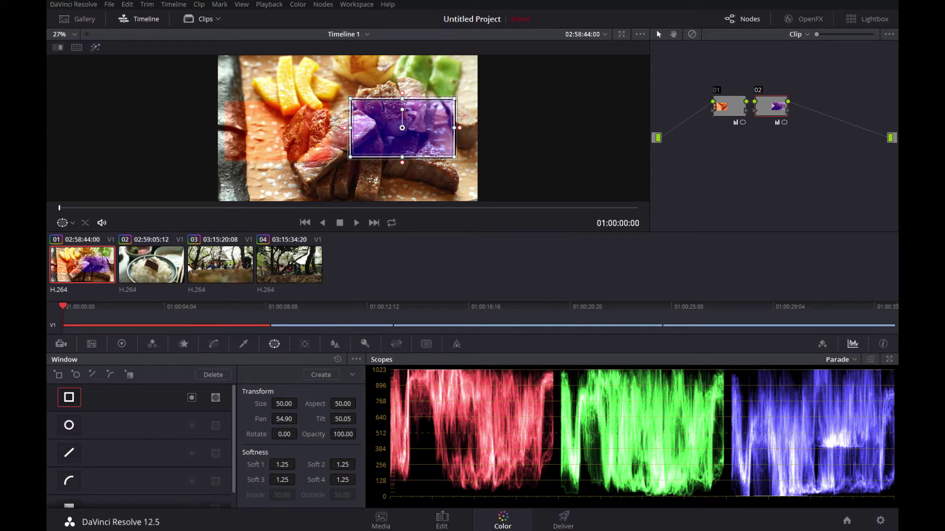
Test multi-selecting clip thumbnails, ending on park clip 04 with rice clip 02 selected
ctrl+click(163, 266)
ctrl+click(276, 267)
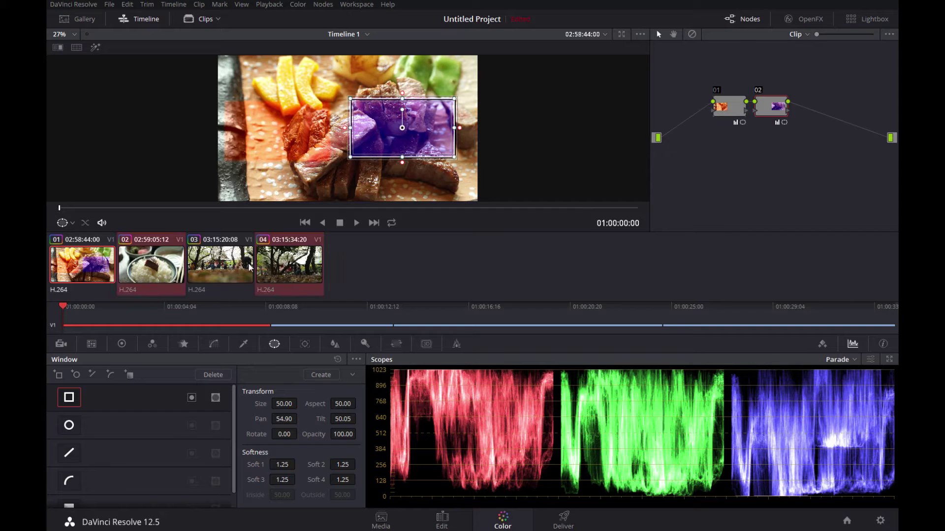
ctrl+click(219, 268)
ctrl+click(146, 269)
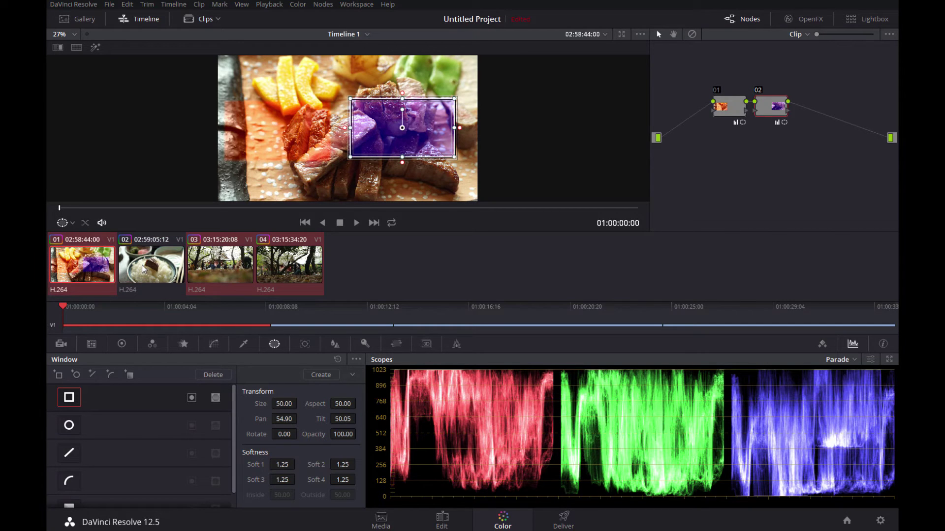
ctrl+click(290, 265)
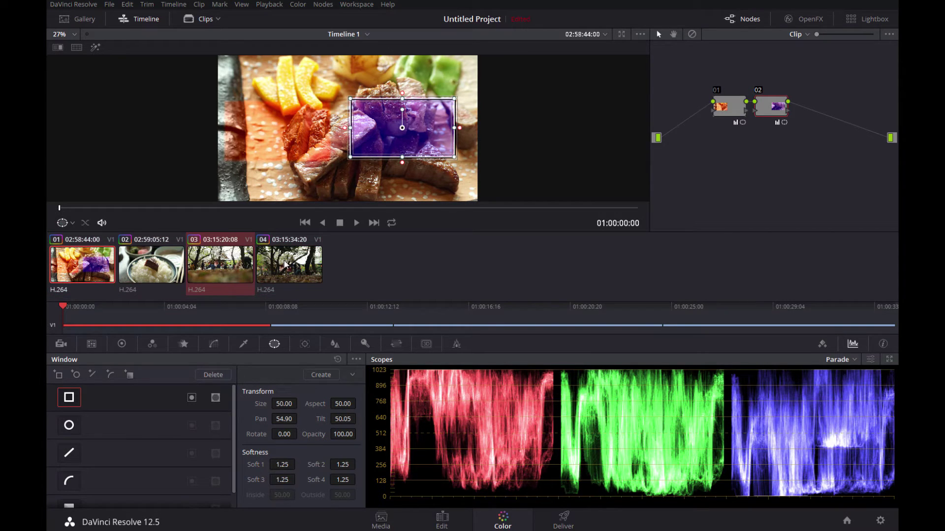
ctrl+click(285, 265)
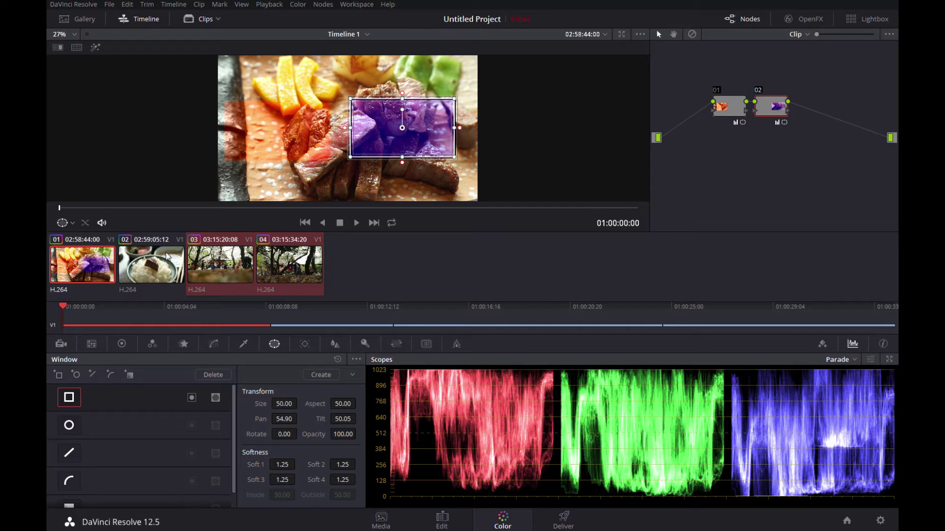
click(90, 268)
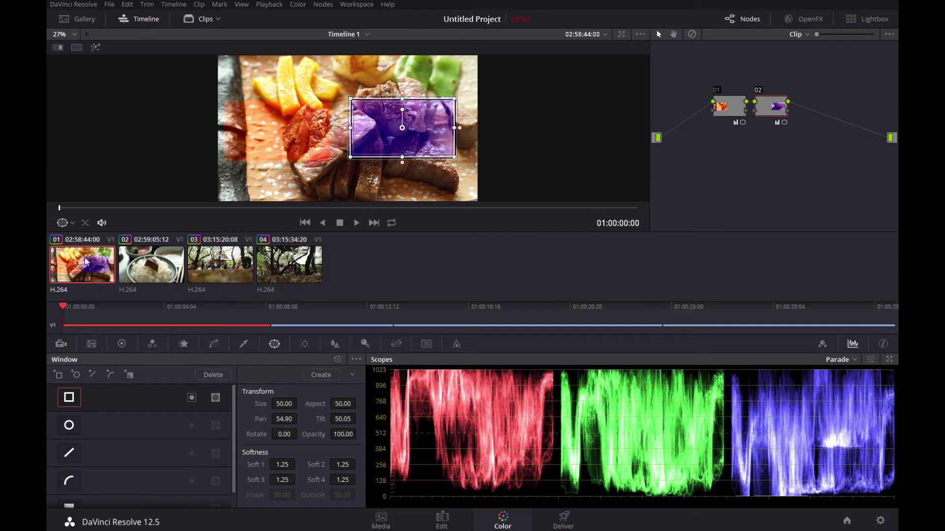
shift+click(294, 268)
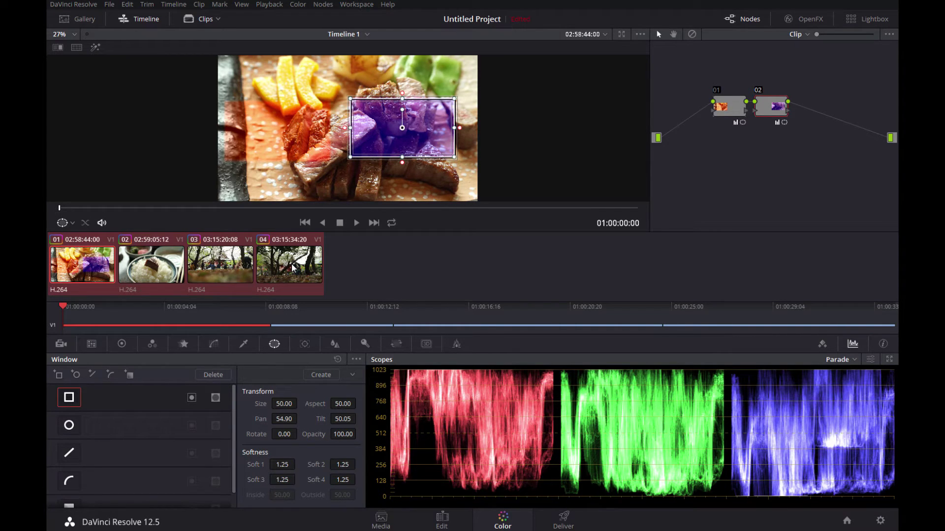
click(99, 263)
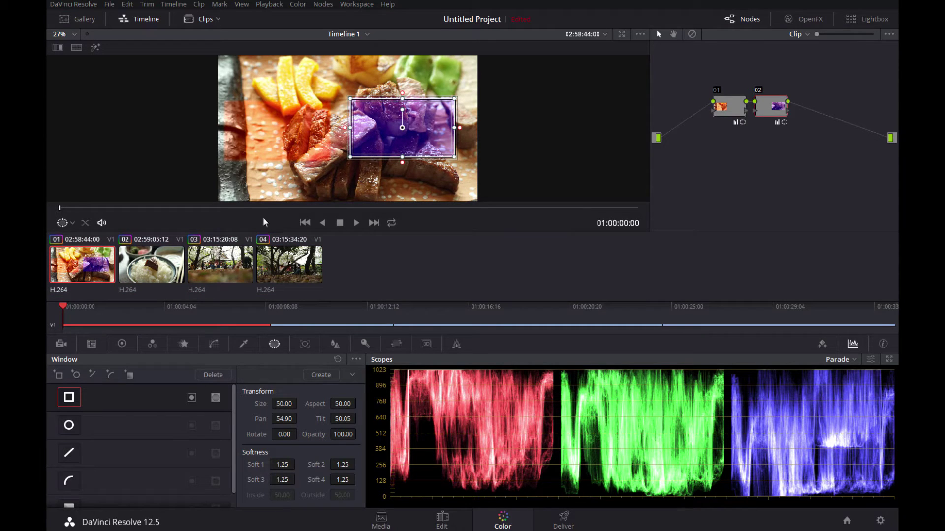
click(291, 261)
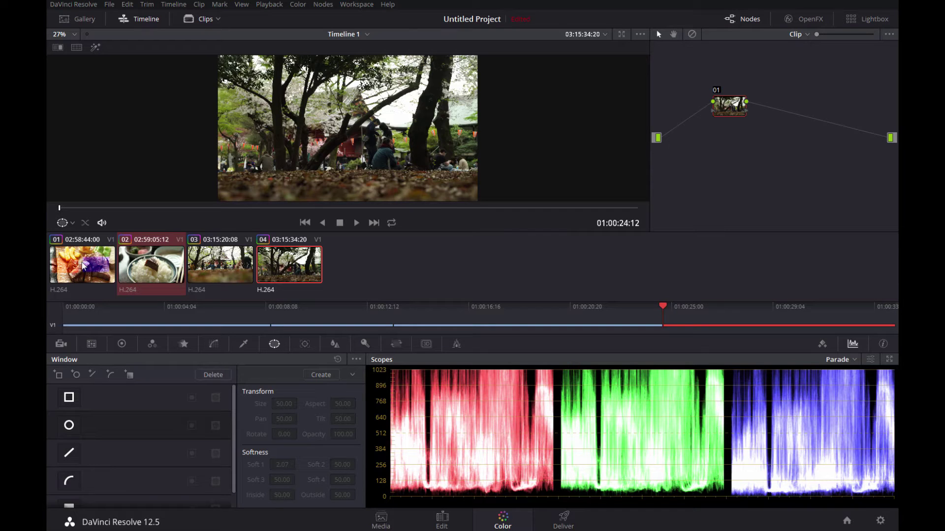
Apply steak clip 01's window grade to clips 04 and 02, then view clip 04
middle_click(84, 265)
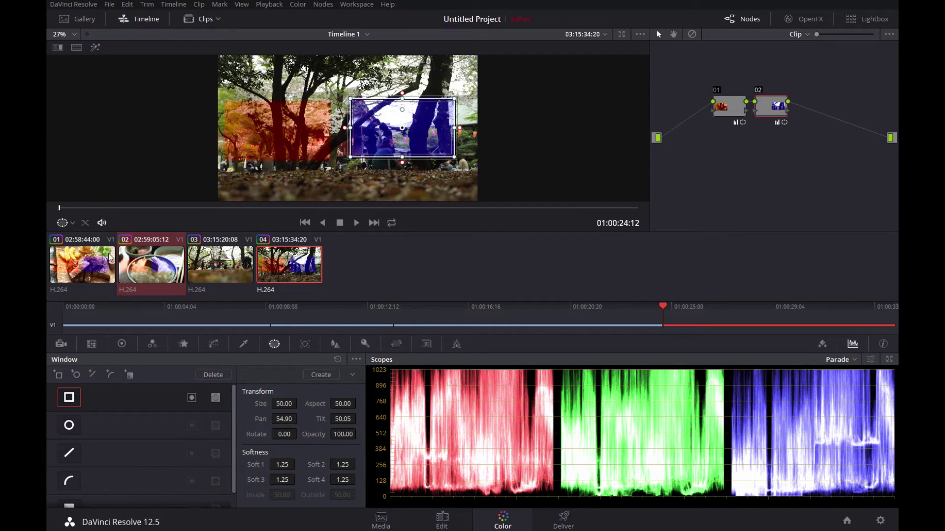
click(89, 263)
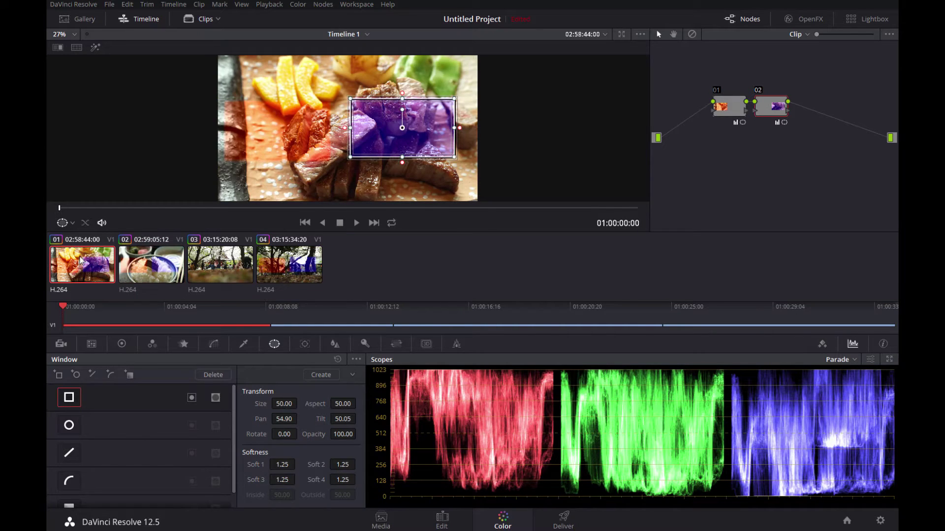
click(150, 268)
click(294, 273)
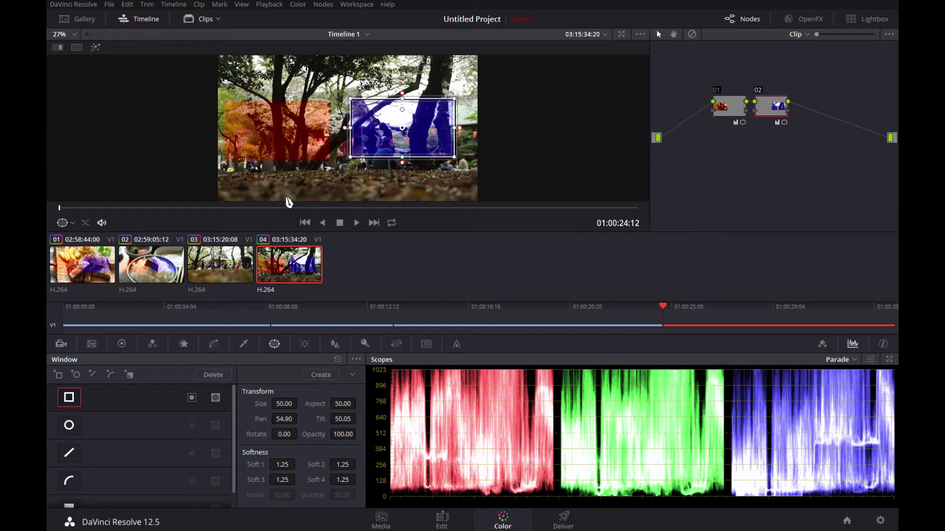
Delete clip 04's two grade nodes, leaving one fresh empty node
drag(825, 77, 724, 131)
key(Delete)
key(alt+s)
Delete rice clip 02's nodes and undo, then move steak clip 01's node 01 down-left
click(250, 258)
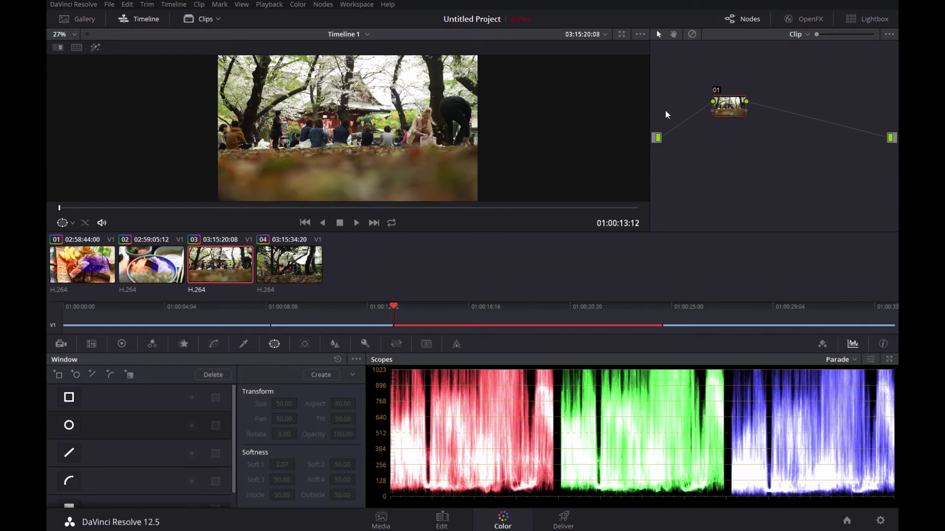
click(155, 275)
drag(780, 84, 662, 138)
key(Delete)
key(ctrl+z)
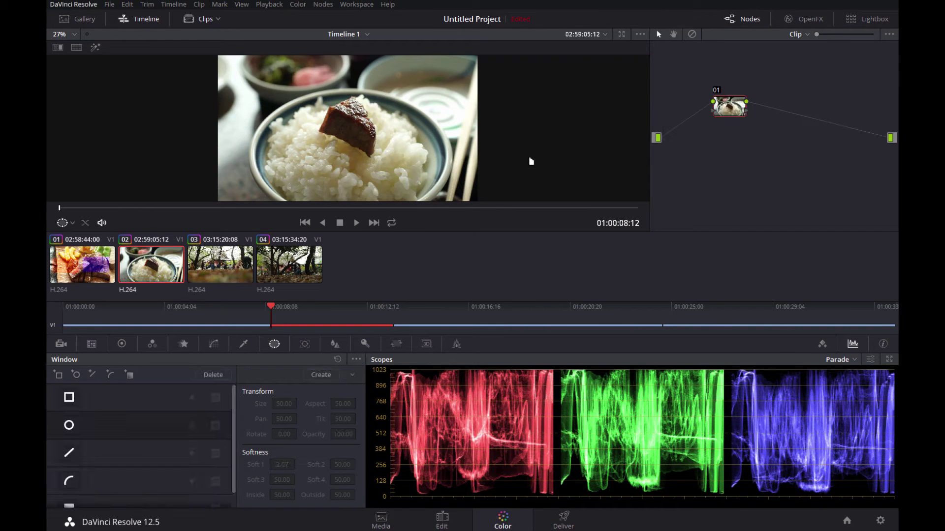
click(111, 266)
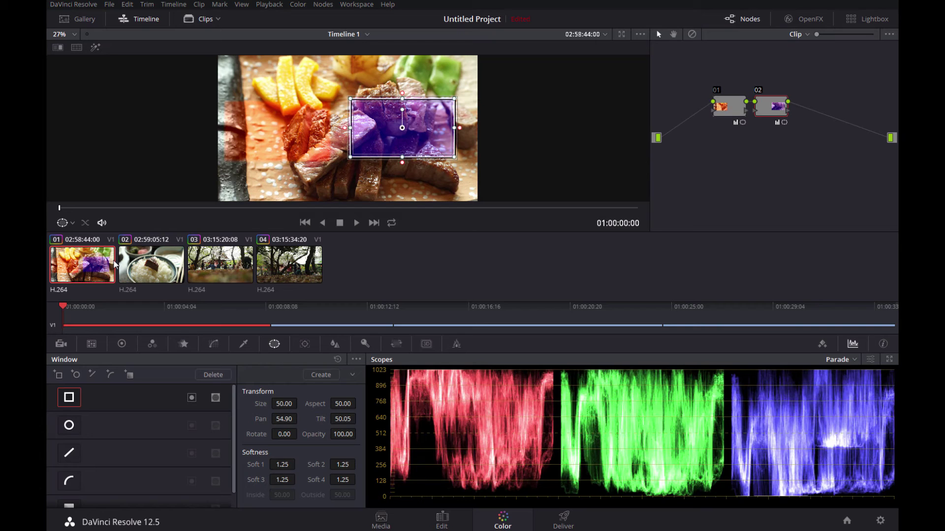
drag(727, 109, 705, 119)
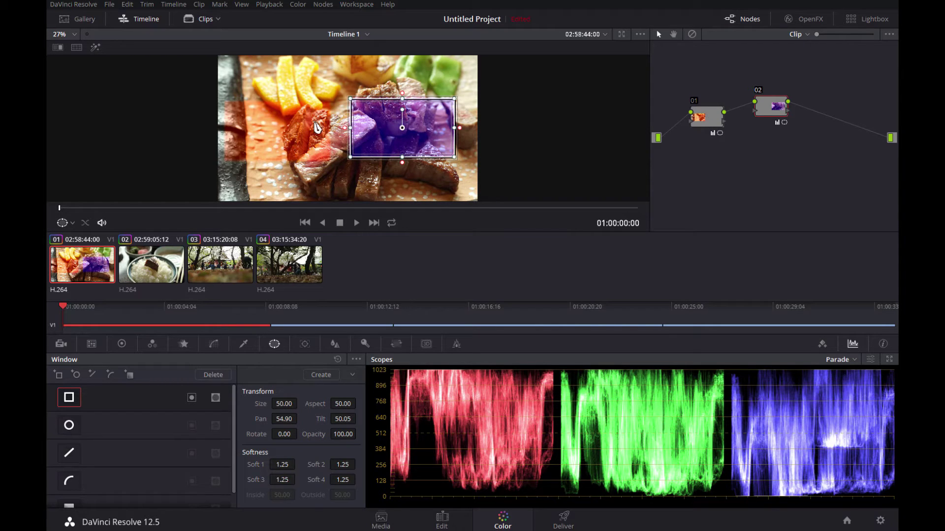
Move node 01 back beside node 02, then inspect the purple and orange windows
drag(702, 119, 711, 107)
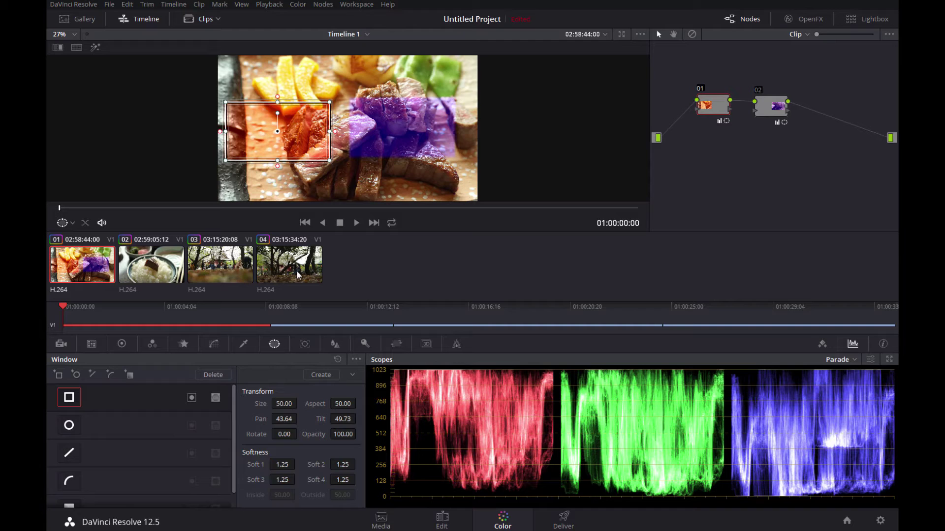
click(779, 108)
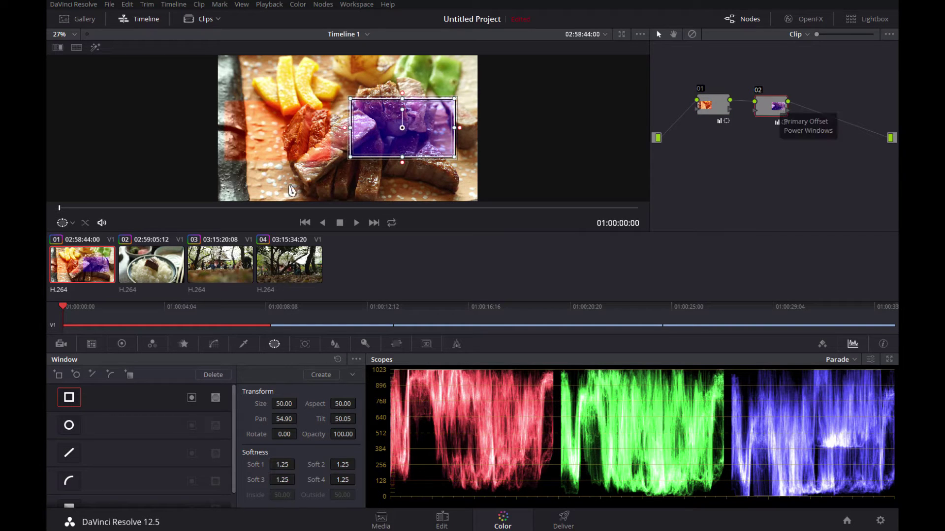
click(715, 109)
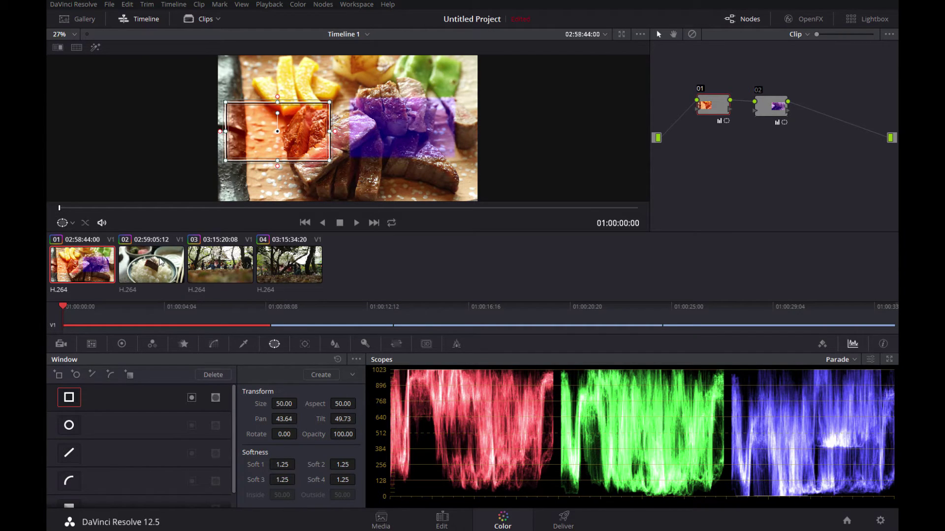
Select clips 02 and 04, use Color > Append Node to Selected Clips, then deselect
ctrl+click(297, 267)
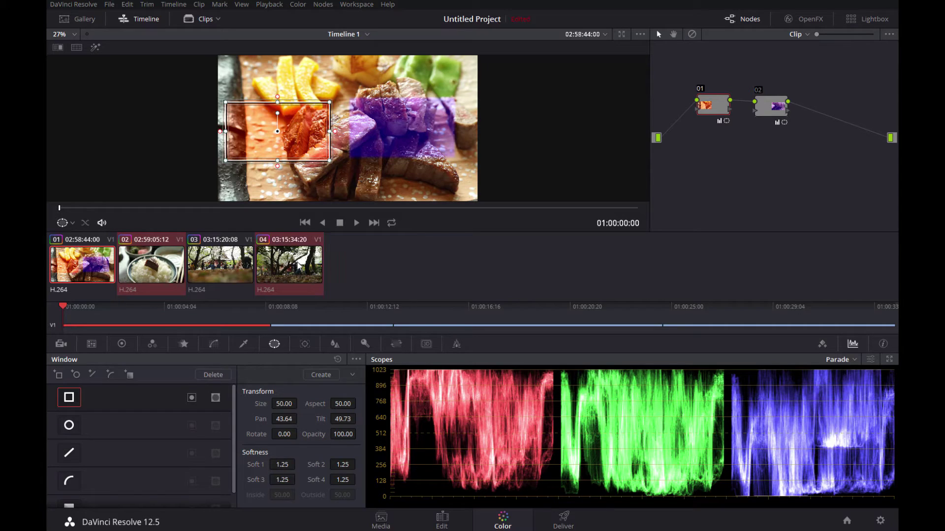
click(298, 4)
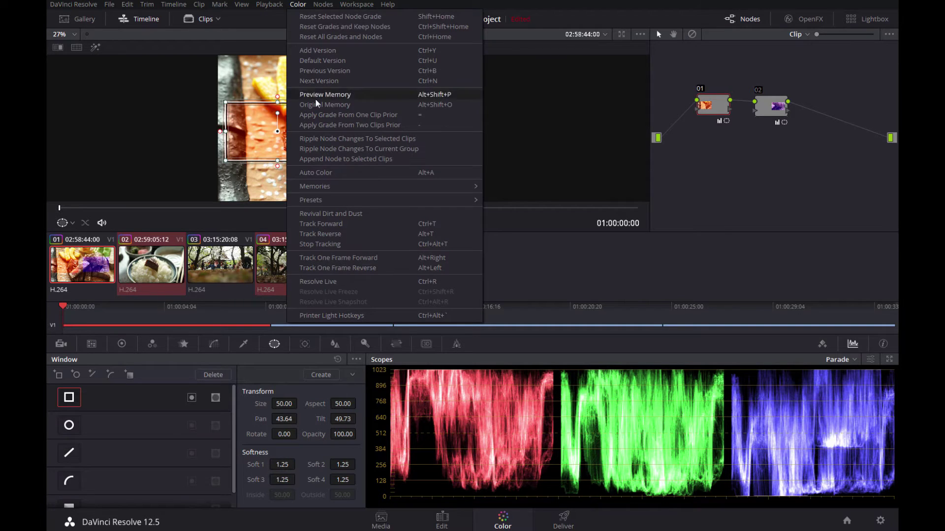
click(312, 160)
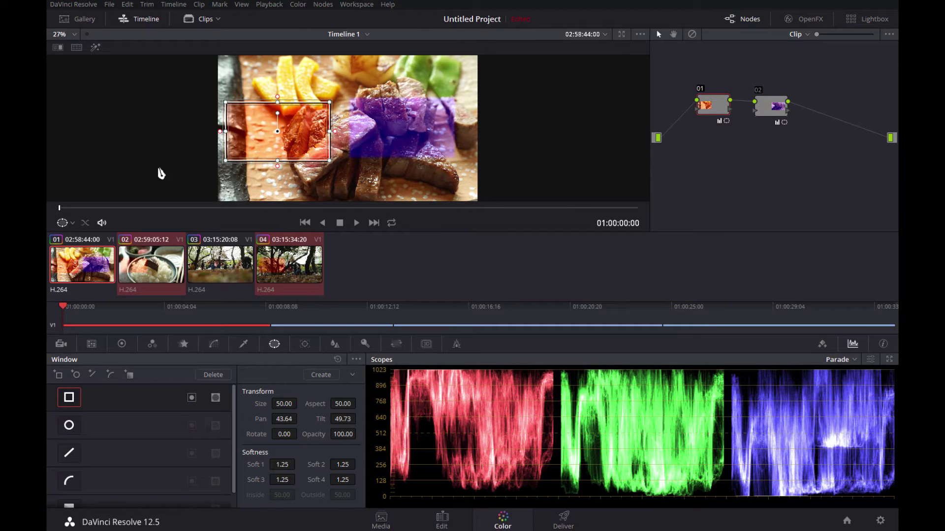
click(81, 258)
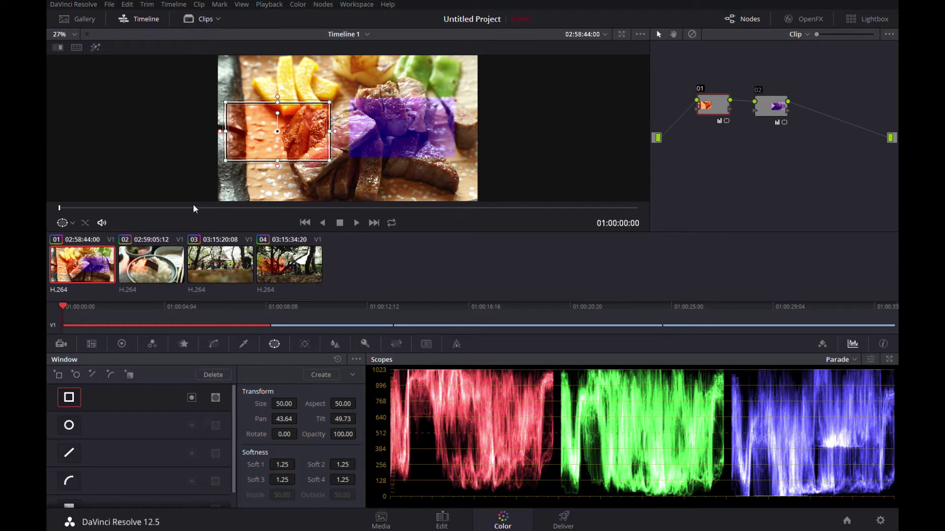
Compare the appended grade on clips 02, 01 and 04, nudging node 02 right, ending on clip 04
click(160, 259)
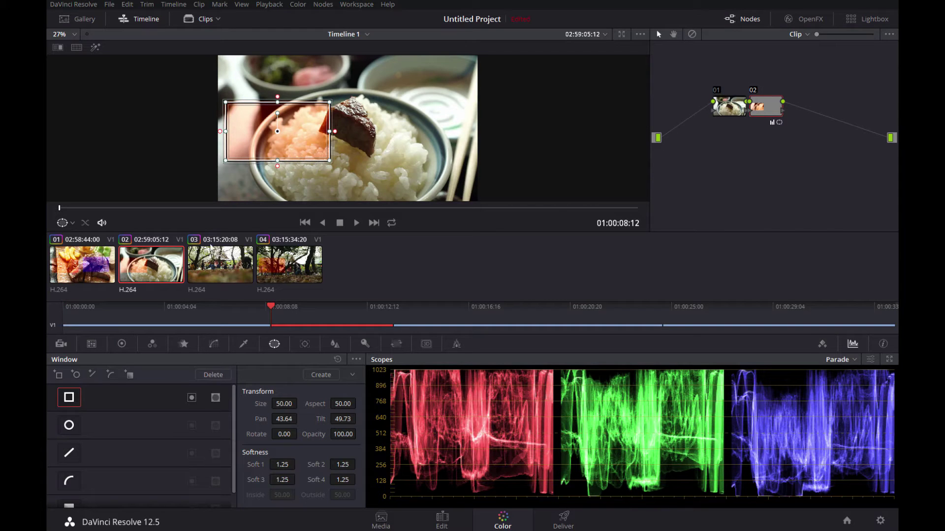
click(93, 270)
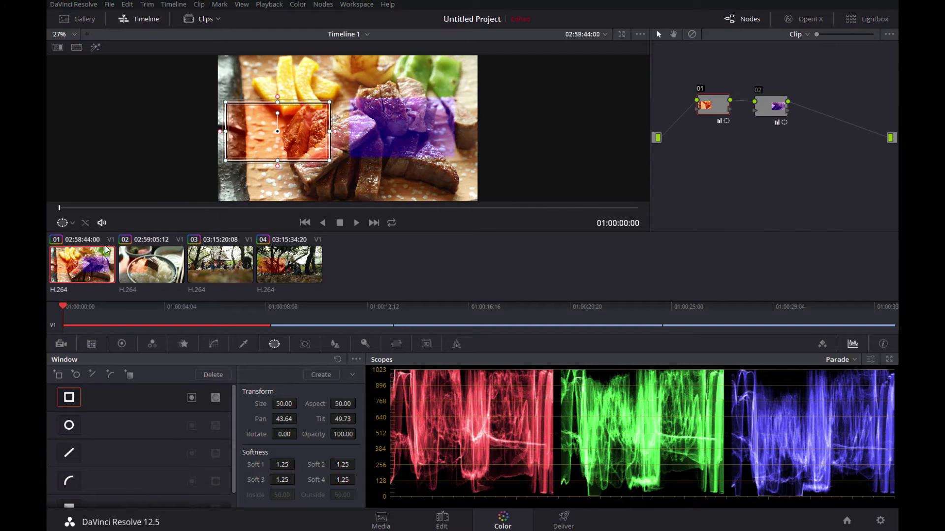
click(147, 268)
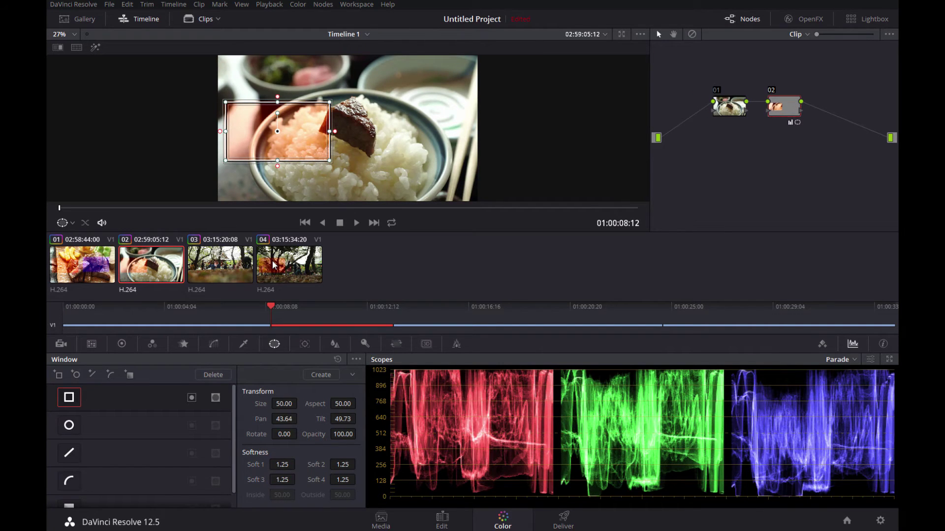
click(271, 258)
drag(759, 111, 764, 110)
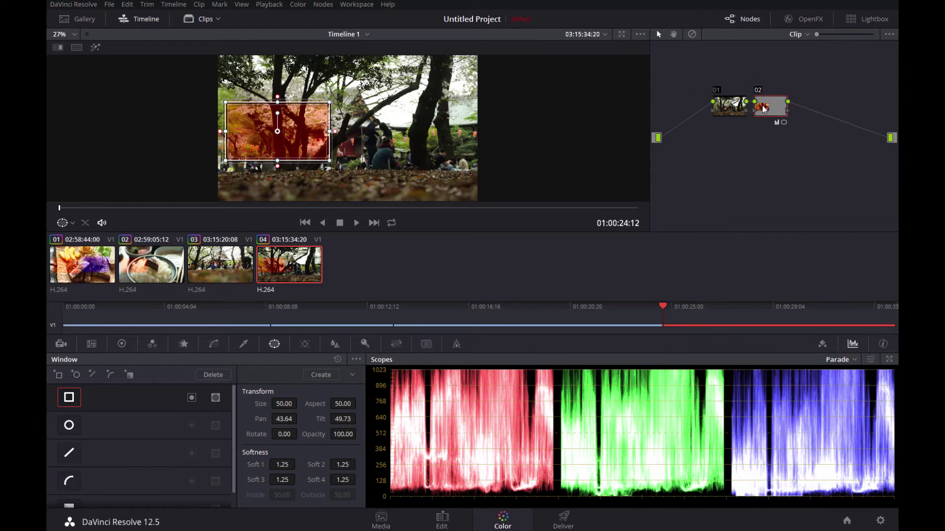
click(77, 265)
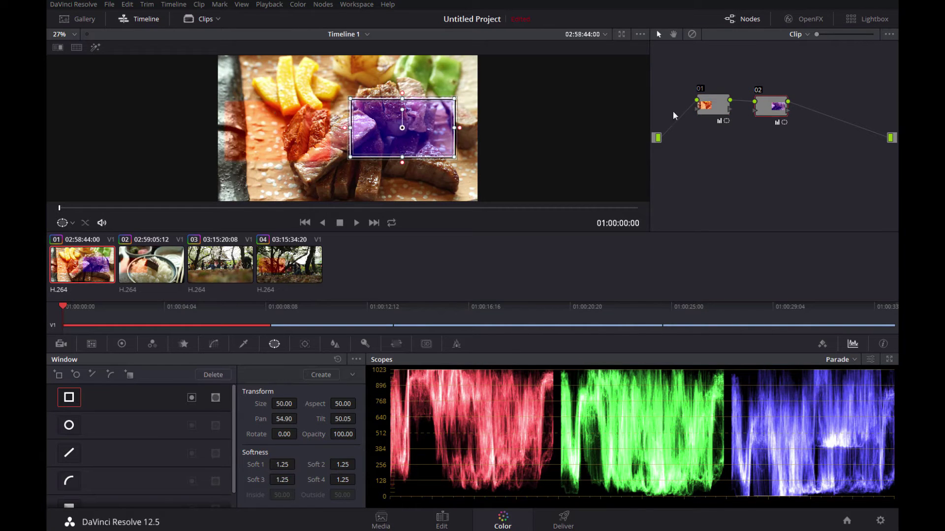
click(167, 264)
click(289, 265)
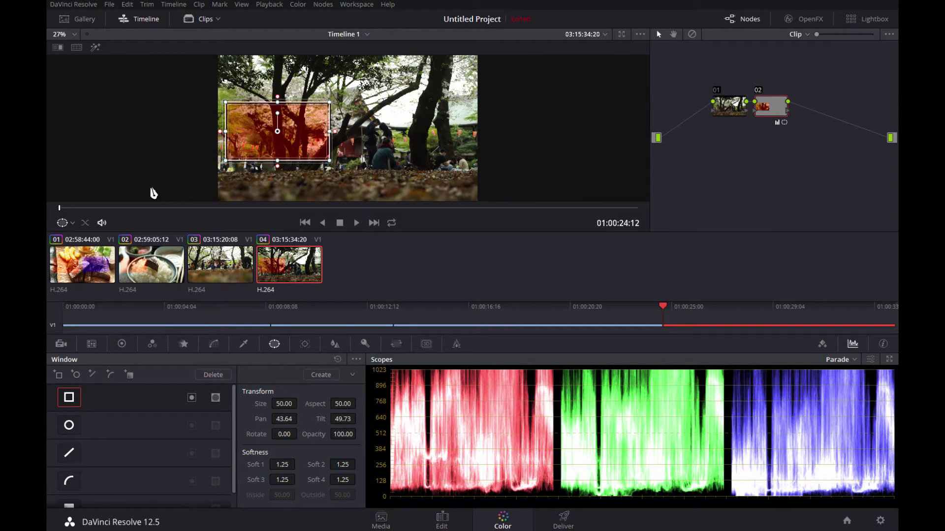
Box-select and delete all nodes on clips 04 and 02
drag(837, 95, 708, 144)
key(Delete)
key(ctrl+z)
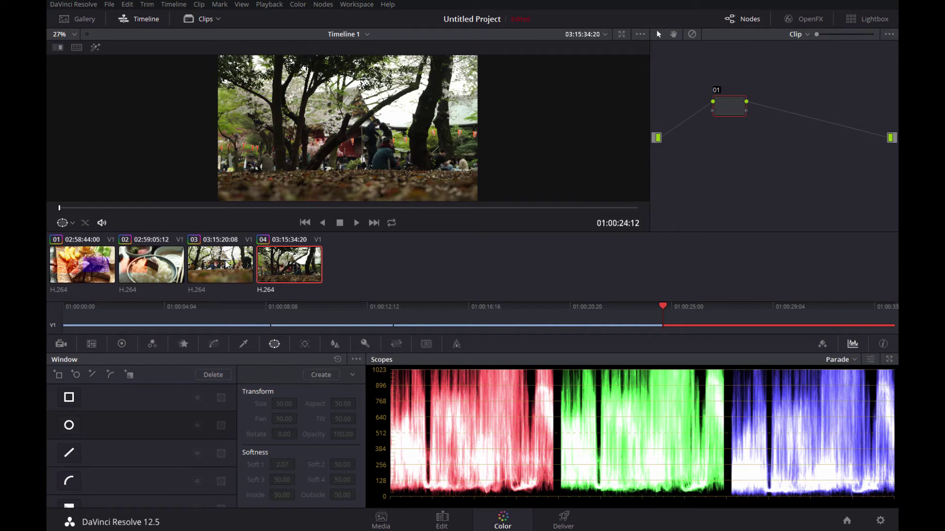
click(151, 264)
drag(680, 130, 678, 132)
key(Delete)
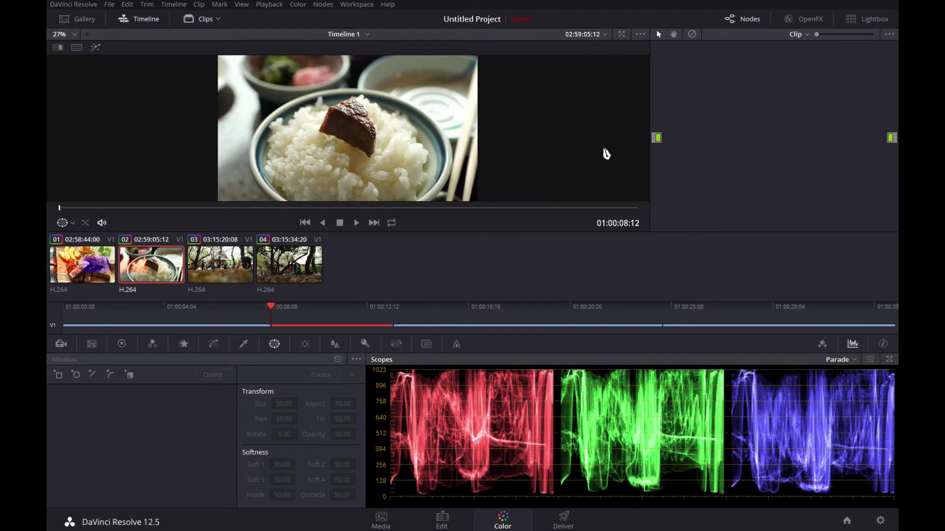
Delete clip 01's nodes as well, then return to the Edit page
key(Up)
drag(812, 83, 675, 140)
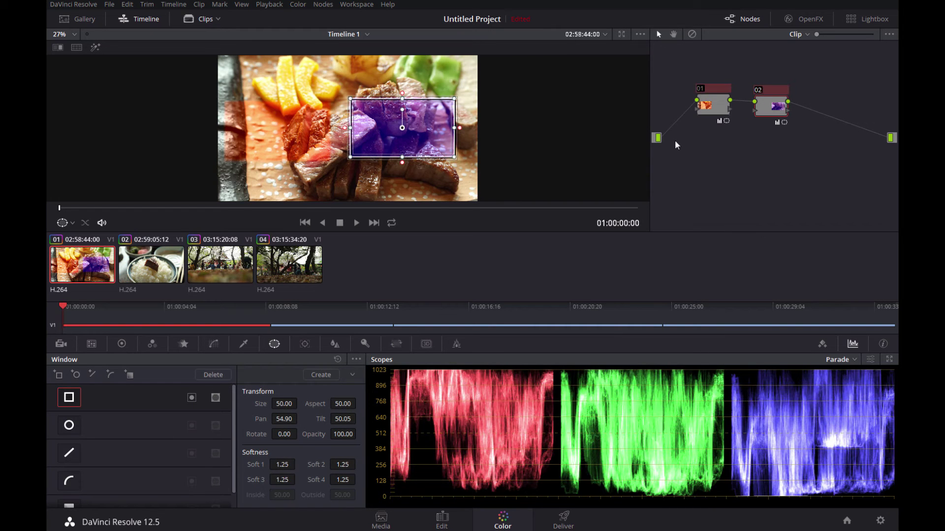
key(Delete)
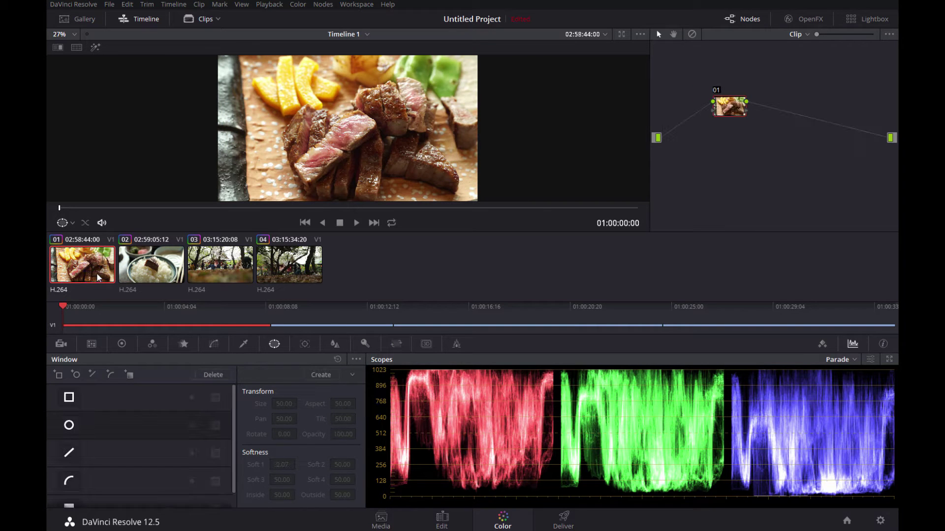
click(456, 511)
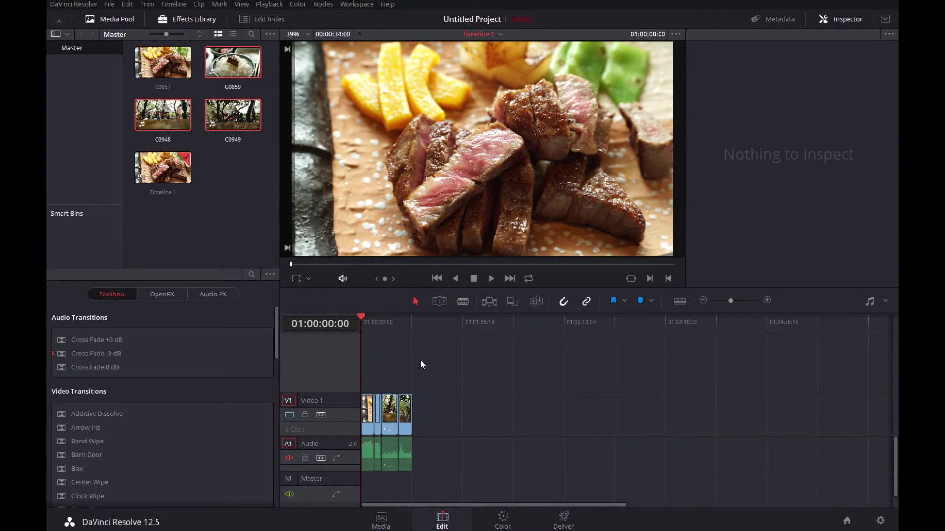
click(502, 520)
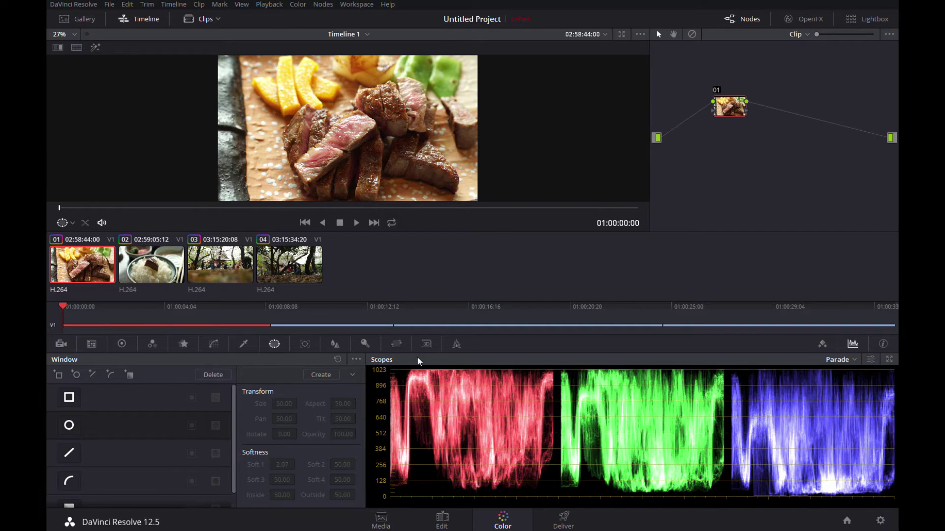
With park clip 04 showing, switch the Node editor from Clip to Timeline and nudge node 01 right
click(281, 268)
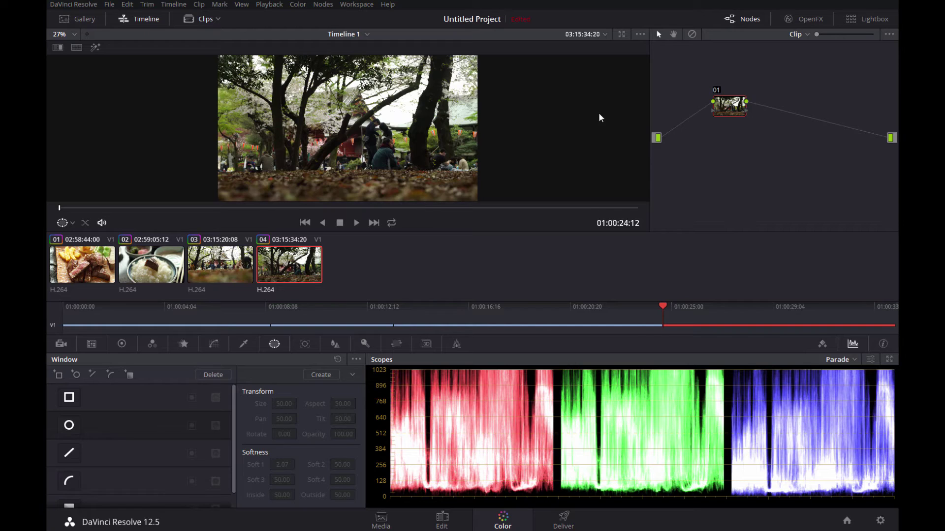
click(801, 34)
click(810, 58)
drag(722, 109, 740, 116)
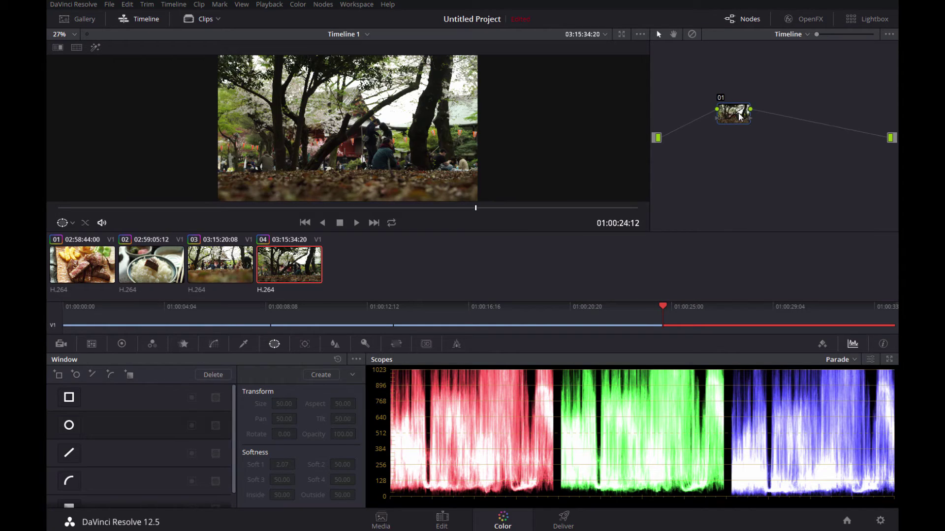
Push the timeline Offset wheel toward orange, to R 38.36, G 21.85, B 13.99
click(115, 346)
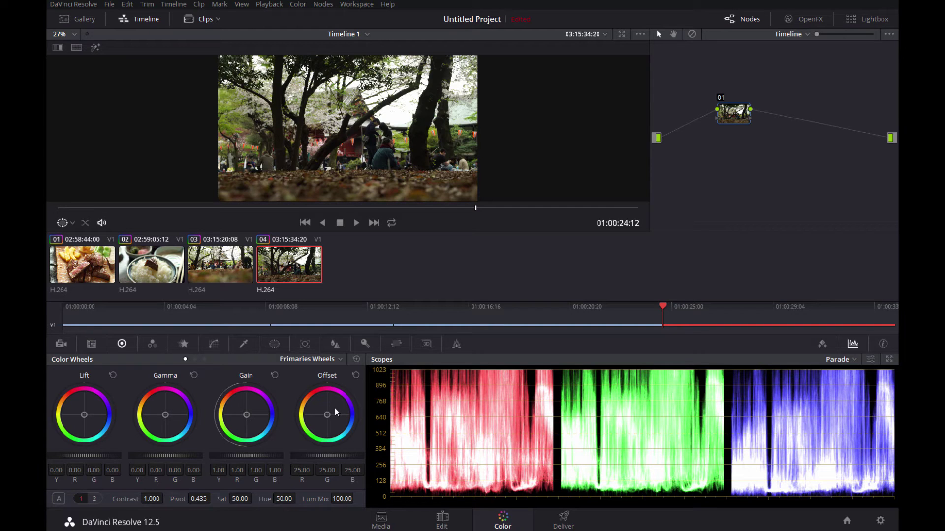
drag(334, 409, 322, 408)
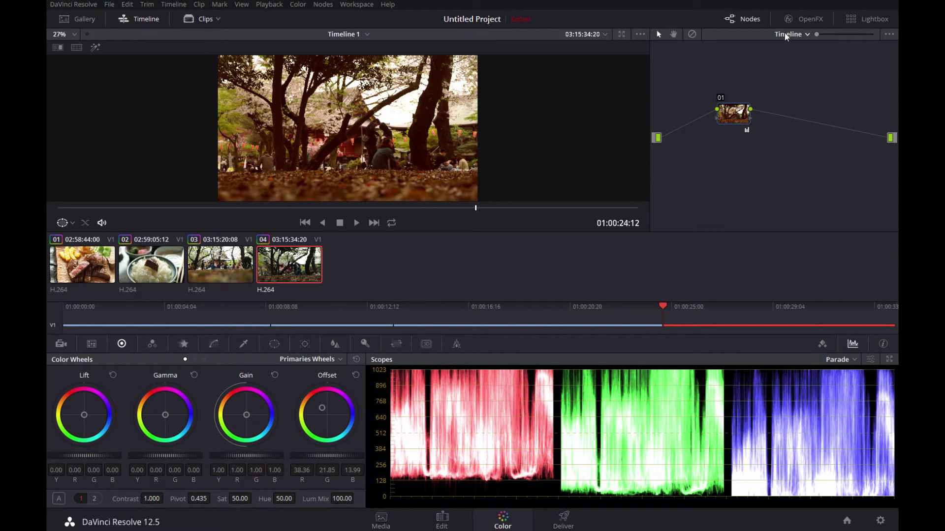
drag(733, 113, 745, 107)
key(ctrl+z)
click(235, 272)
click(160, 269)
Select steak clip 01 and switch the Node editor from Timeline back to Clip
click(102, 266)
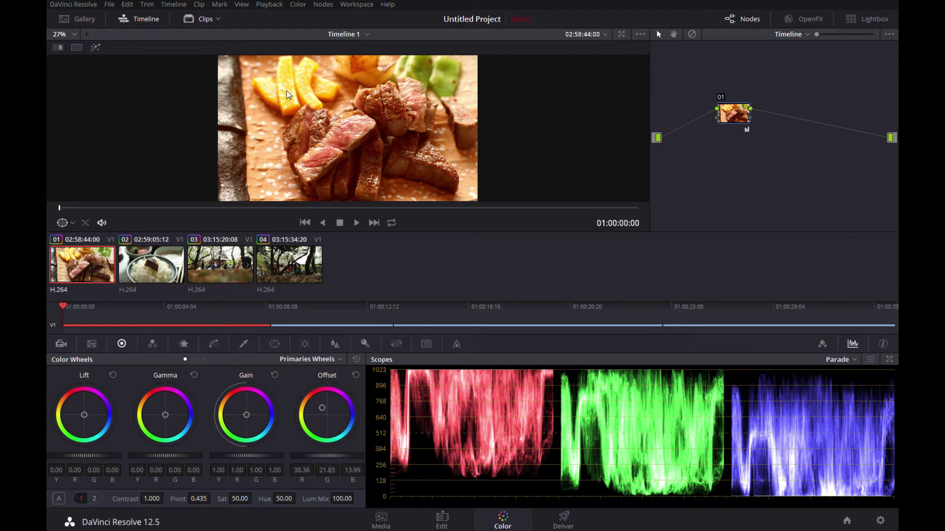
click(789, 34)
click(796, 49)
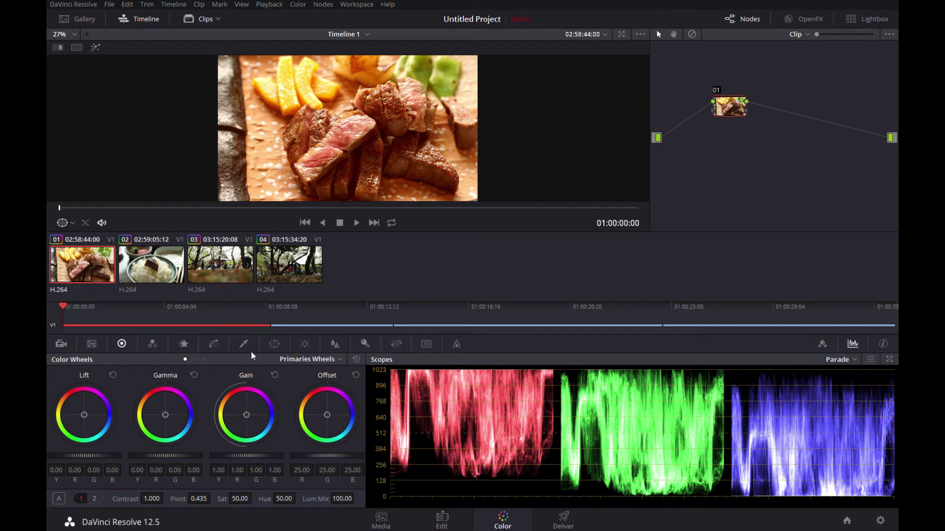
Pull down a Hue vs Sat curve around the orange hues to desaturate clip 01's peppers
click(219, 344)
click(319, 360)
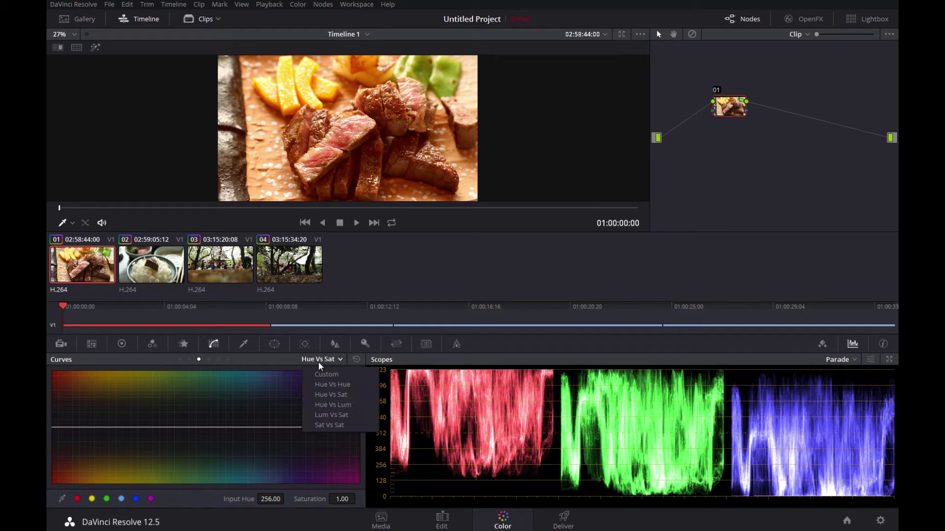
click(325, 395)
click(78, 427)
click(103, 427)
mouse_move(88, 427)
mouse_down()
mouse_move(86, 364)
mouse_move(81, 478)
mouse_up()
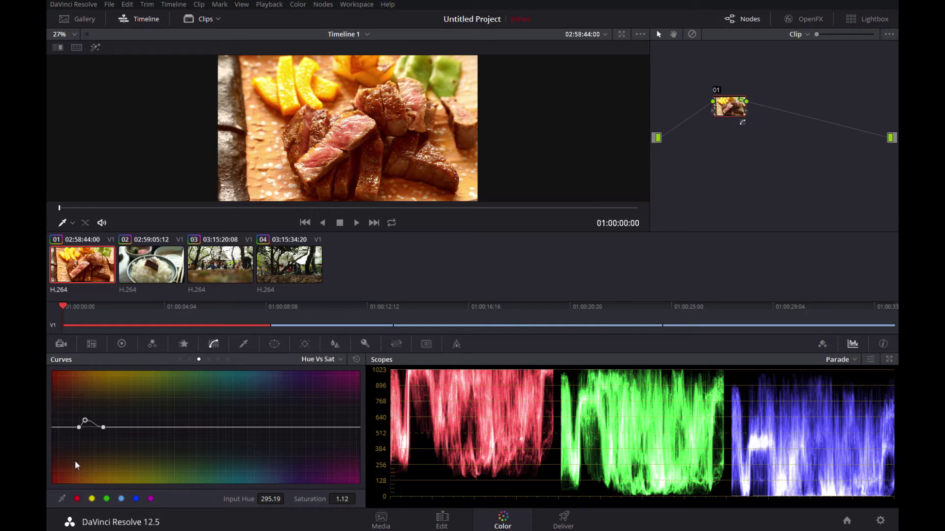
mouse_move(103, 427)
mouse_down()
mouse_move(114, 425)
mouse_move(66, 428)
mouse_up()
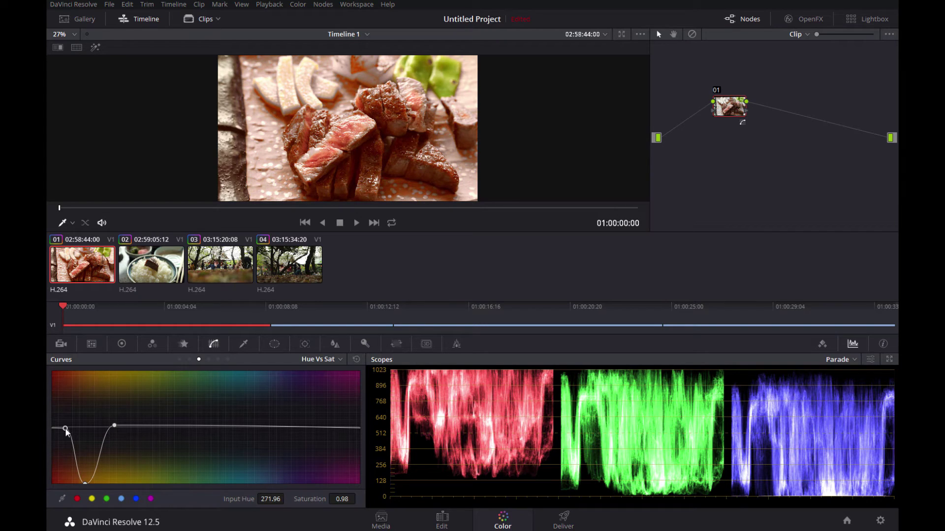
click(123, 343)
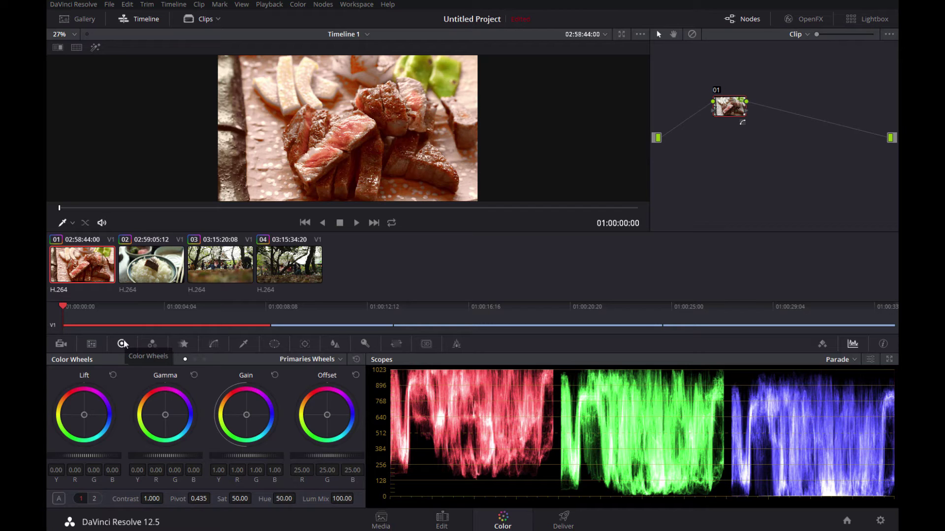
View rice-bowl clip 02, then cherry-blossom clip 03, then clip 02 again
click(150, 273)
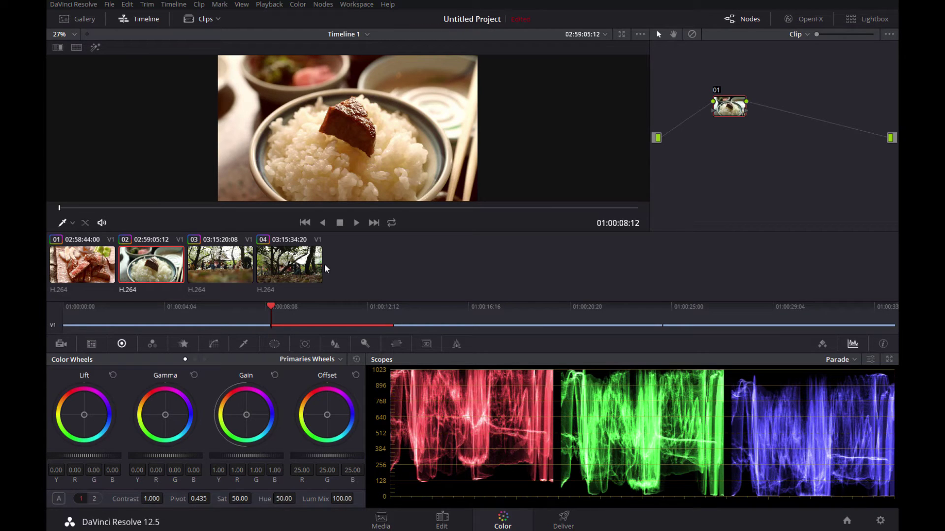
click(227, 258)
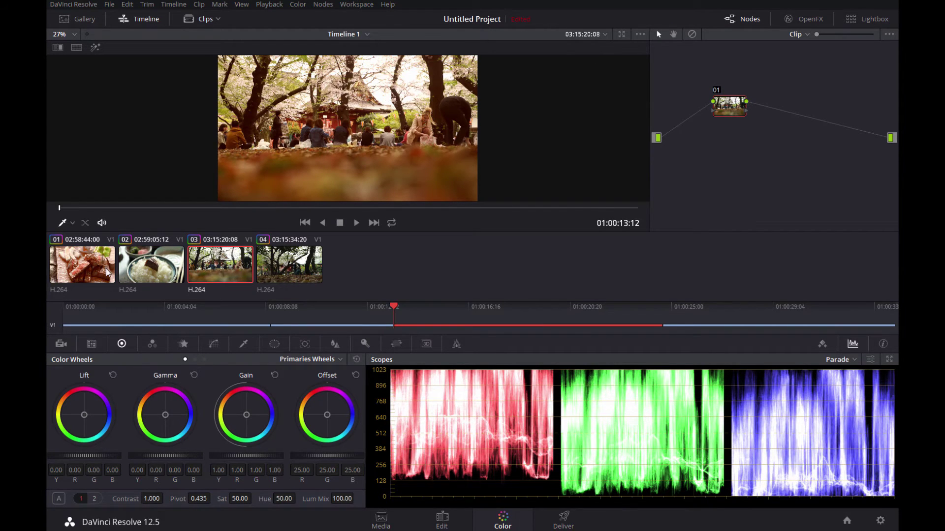
click(135, 280)
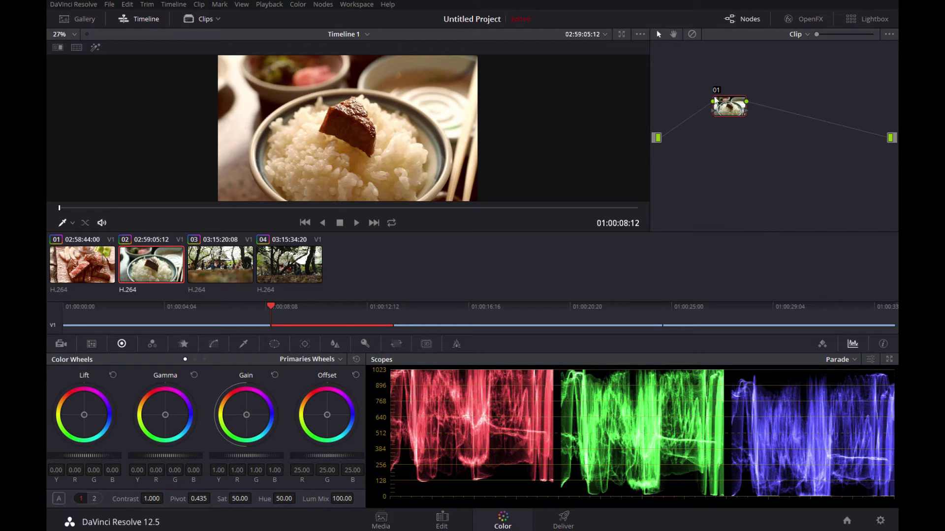
Toggle the node graph to Timeline and back to Clip
click(795, 34)
click(804, 58)
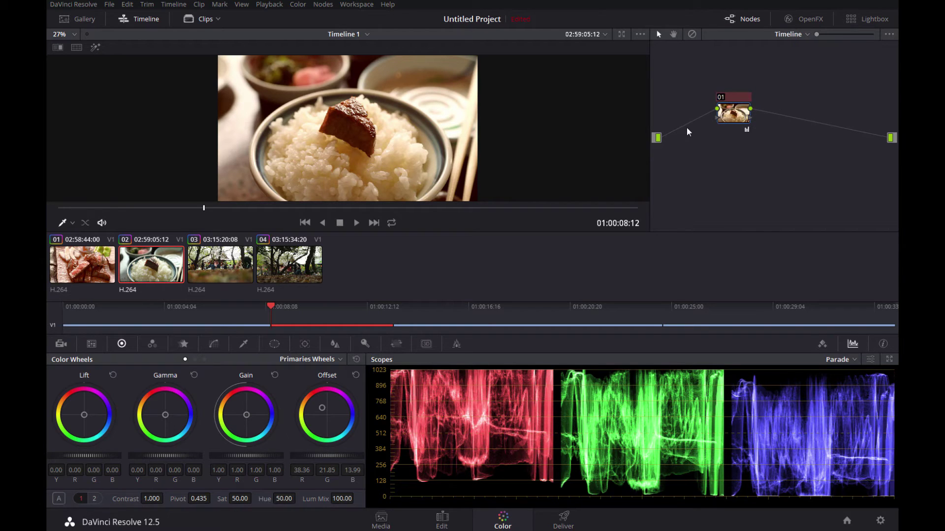
click(796, 35)
click(793, 50)
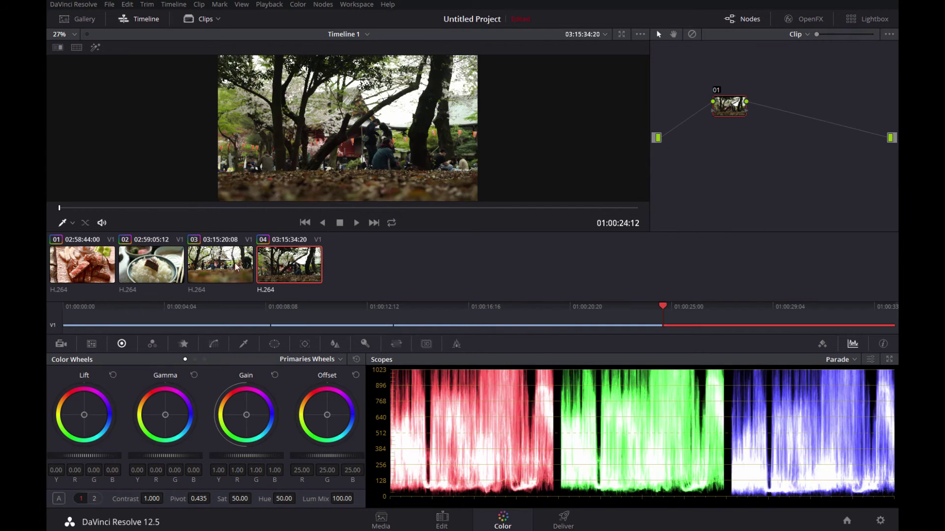
Flip through the steak, rice-bowl and both park clips to compare their looks
click(109, 268)
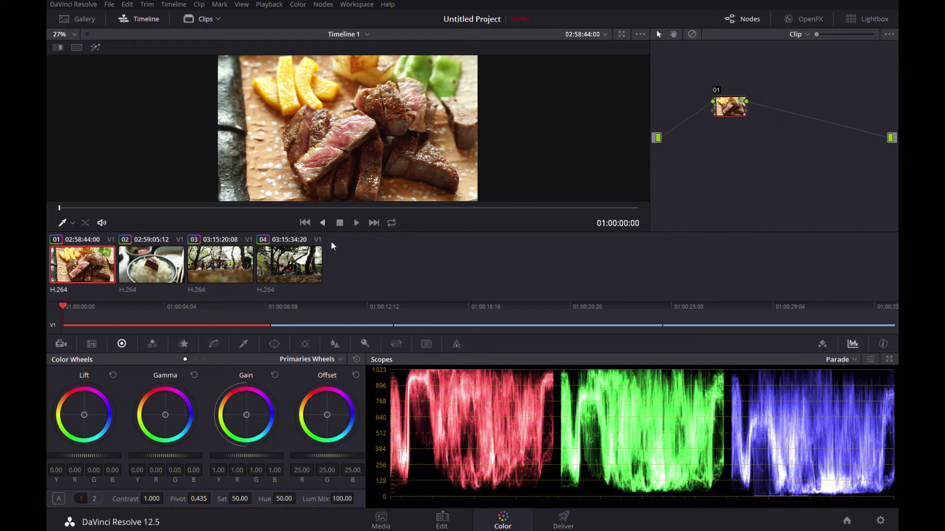
click(153, 265)
click(238, 263)
click(175, 263)
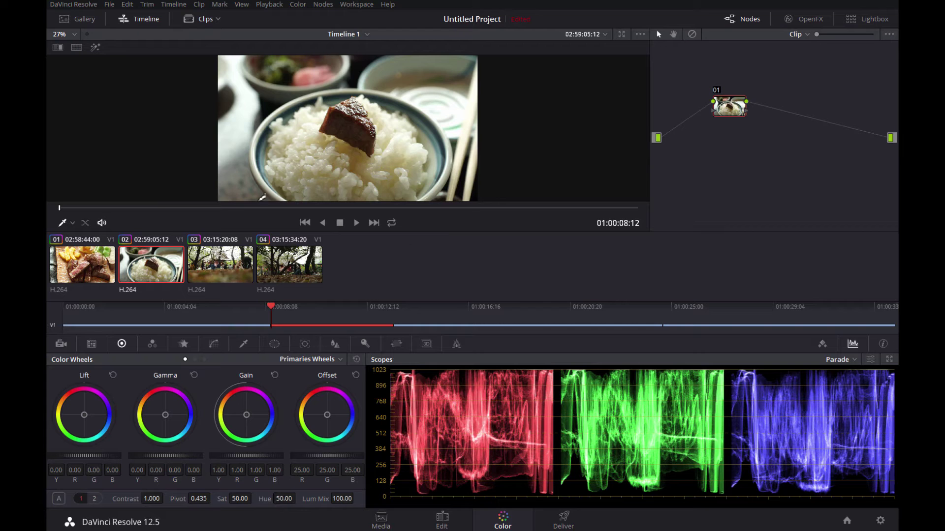
click(96, 267)
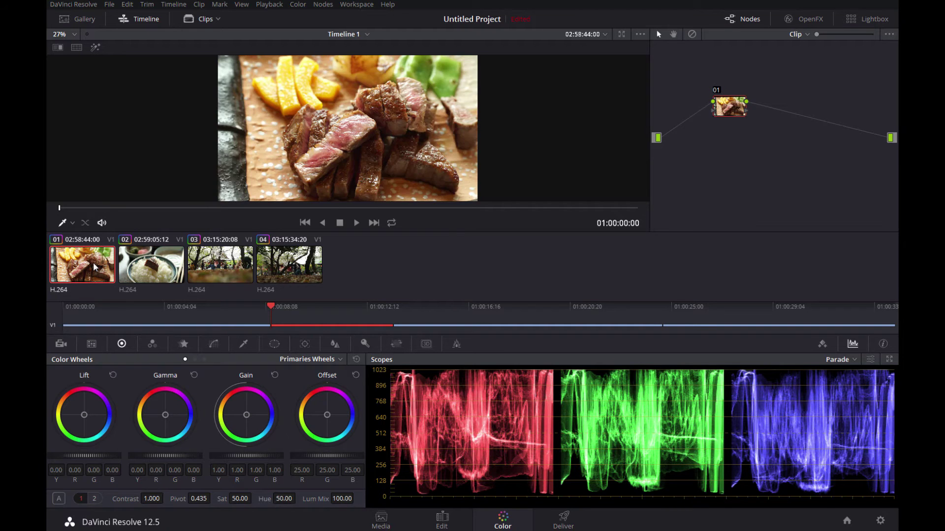
click(139, 266)
key(Up)
click(139, 265)
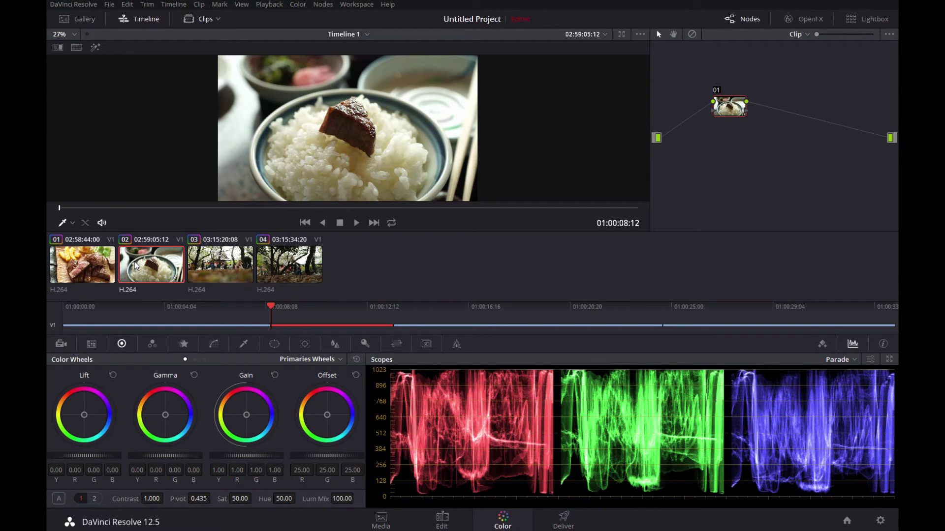
click(250, 258)
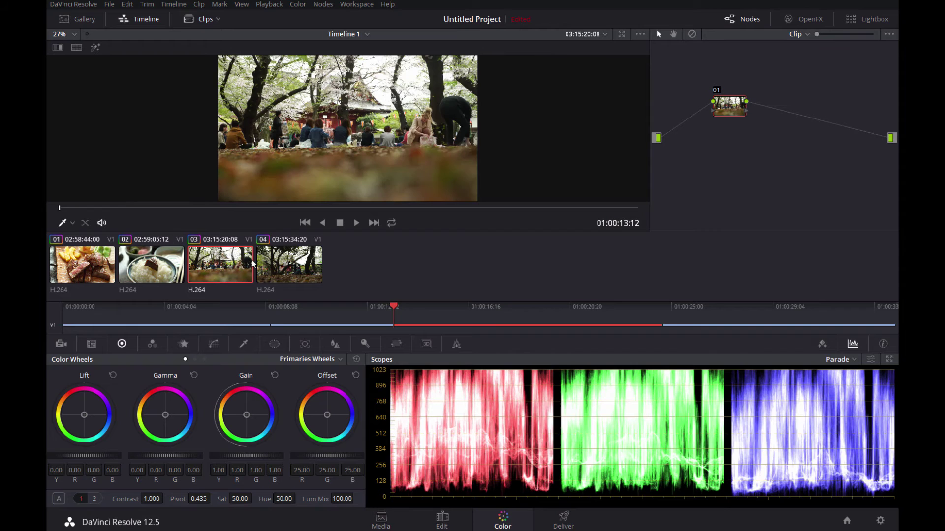
click(288, 263)
click(237, 268)
click(275, 268)
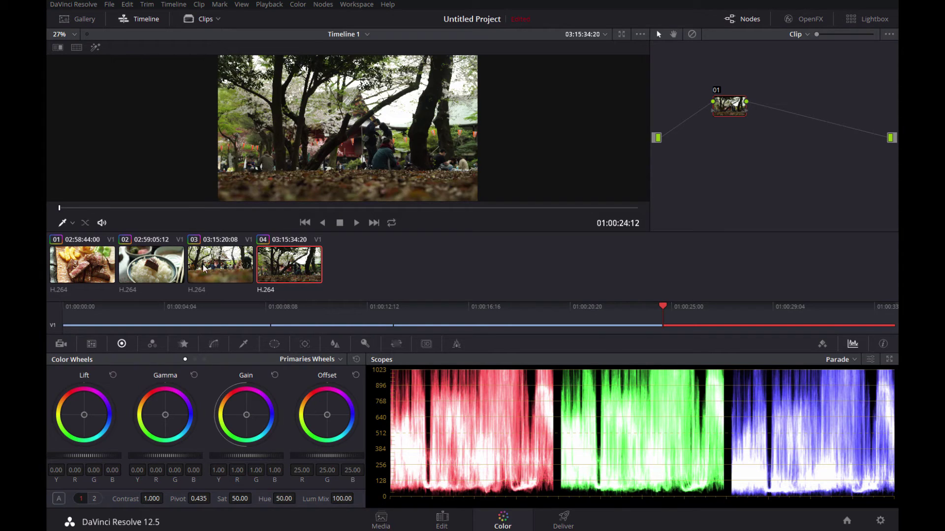
Compare the food clips and the two park clips again, settling on the steak clip
click(175, 264)
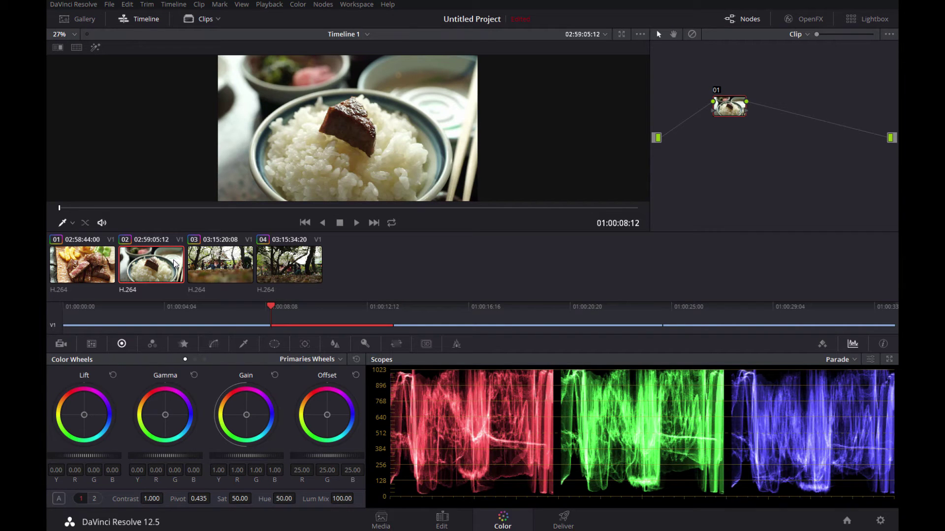
click(103, 258)
click(142, 263)
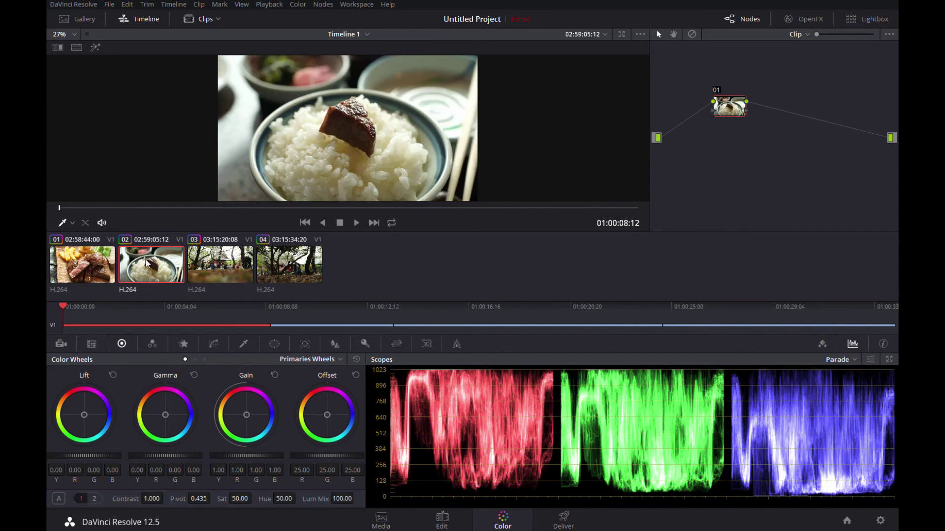
click(225, 264)
key(Down)
click(224, 264)
key(Down)
click(225, 265)
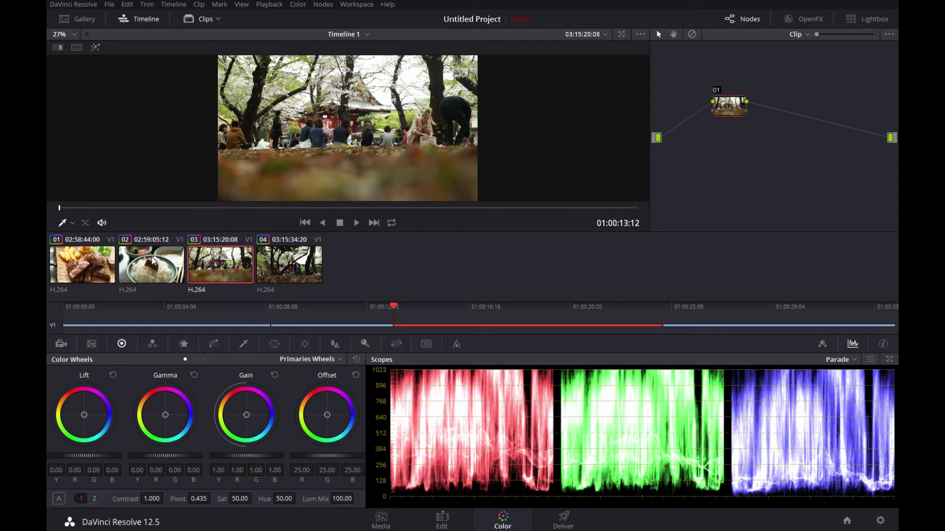
click(153, 262)
click(107, 268)
click(130, 267)
click(104, 271)
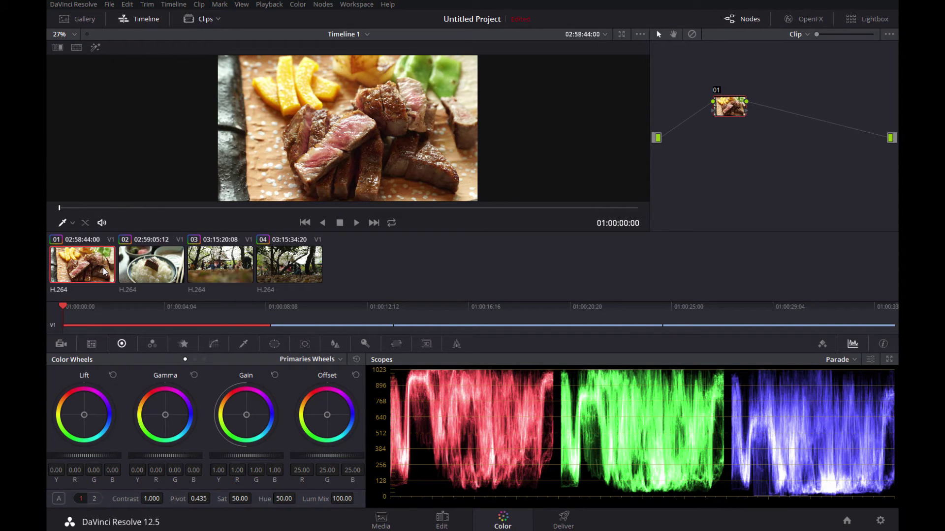
Alternate between the steak and rice-bowl clips, then the park clips, ending on steak clip 01
click(147, 271)
click(105, 272)
click(134, 268)
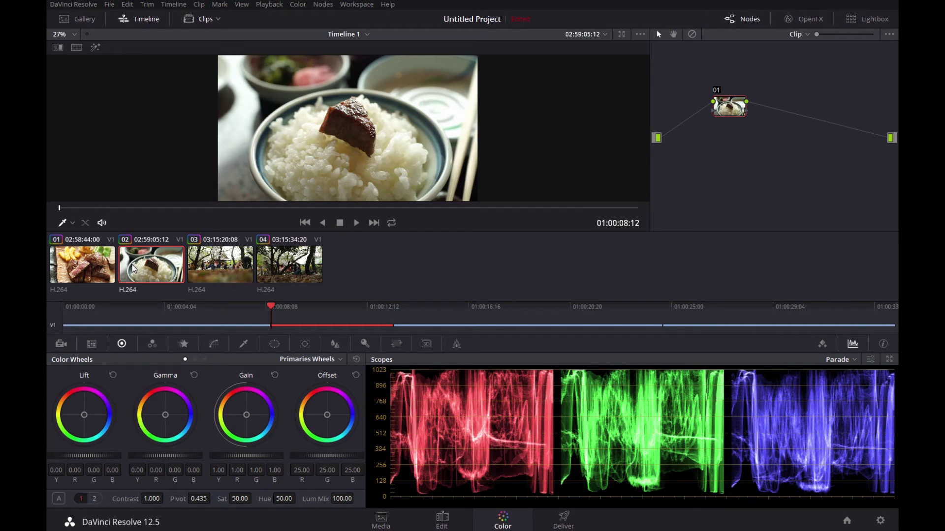
click(104, 266)
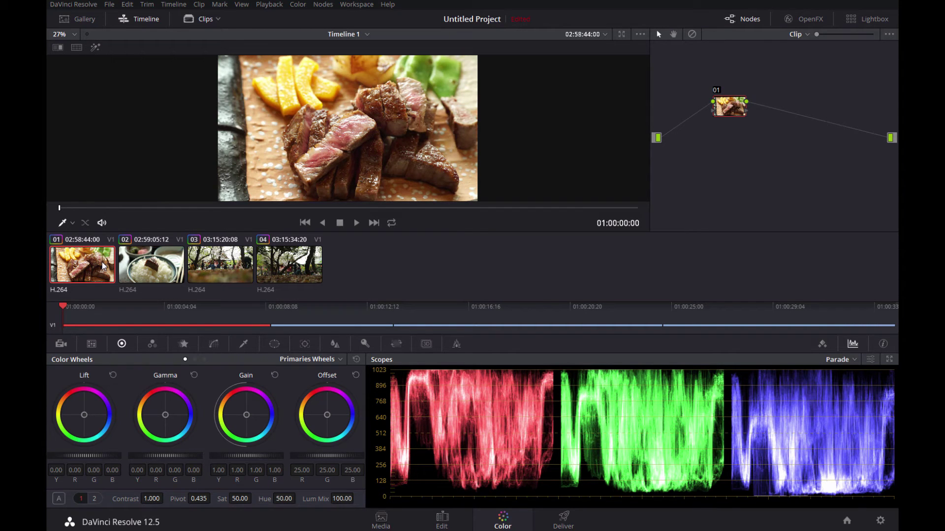
click(133, 267)
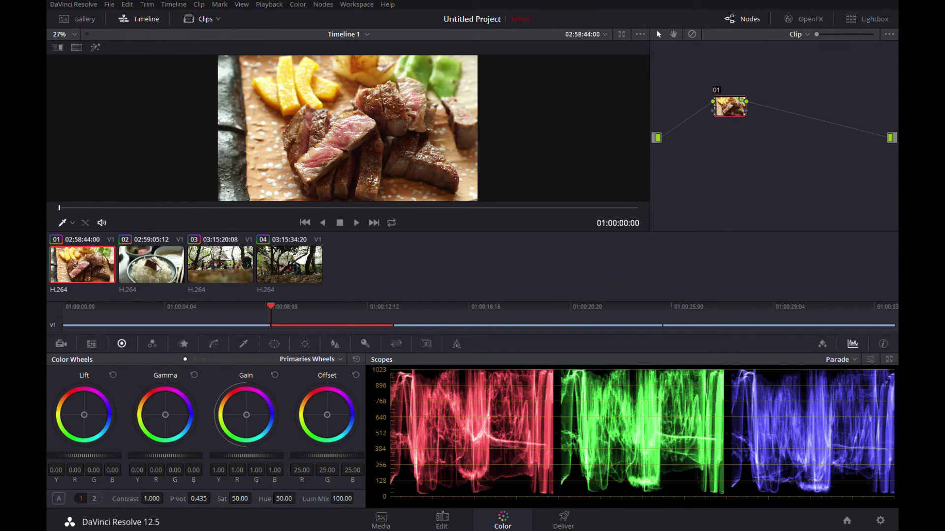
click(91, 262)
click(148, 266)
click(102, 266)
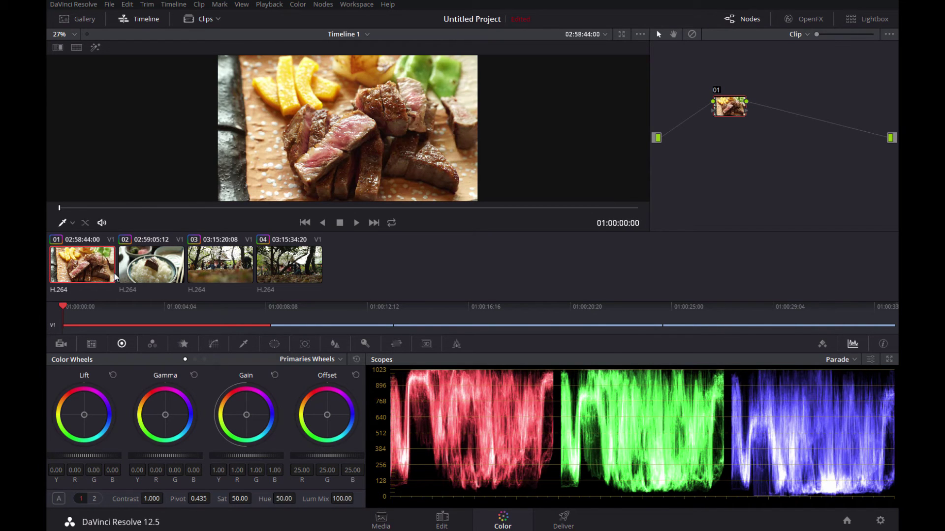
click(273, 266)
click(227, 265)
click(276, 266)
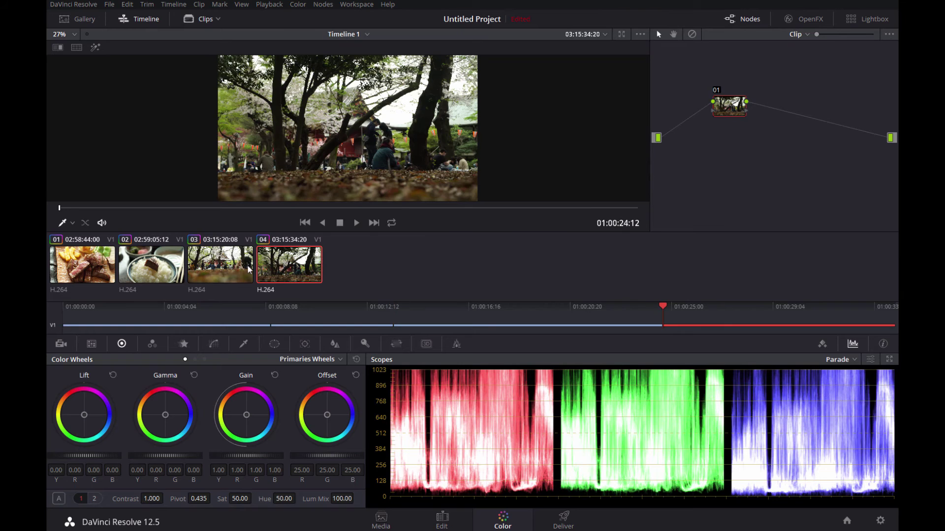
click(244, 268)
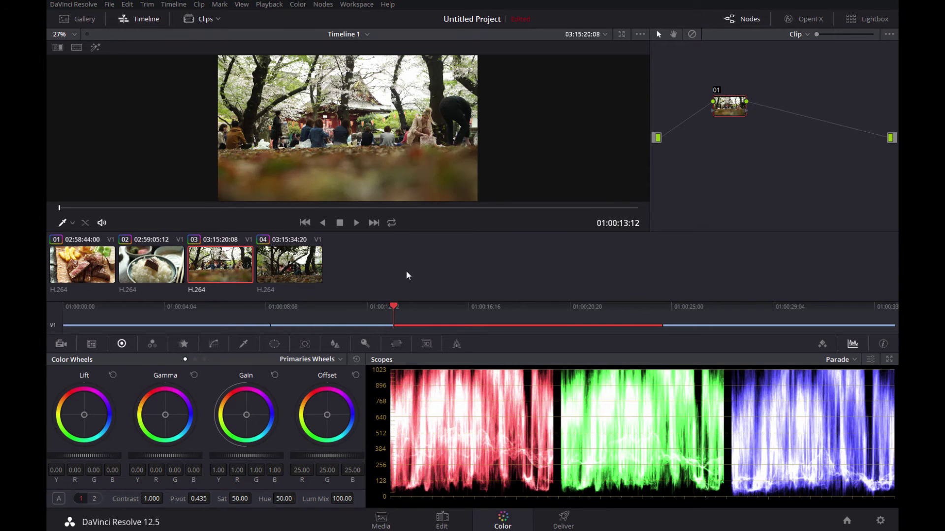
click(103, 264)
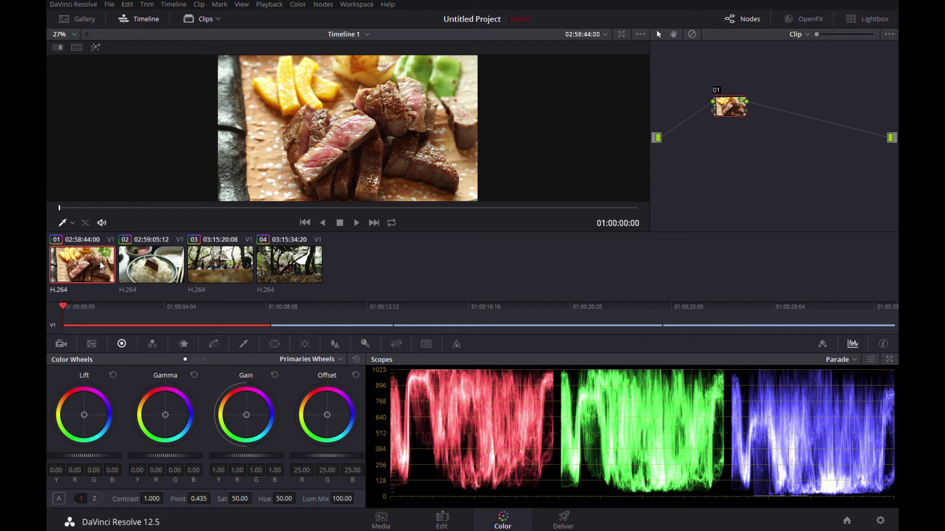
Add steak clip 01 into the current grade group, Group 1
right_click(102, 264)
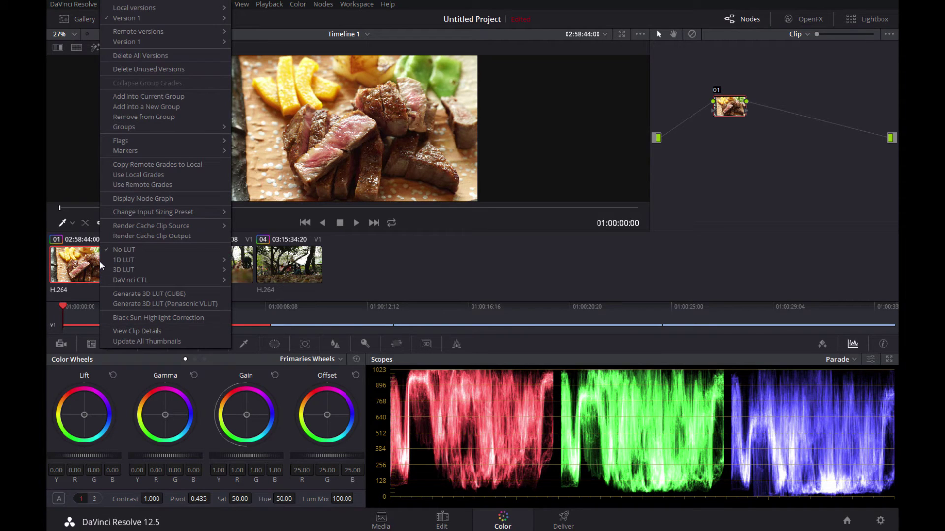
mouse_move(150, 128)
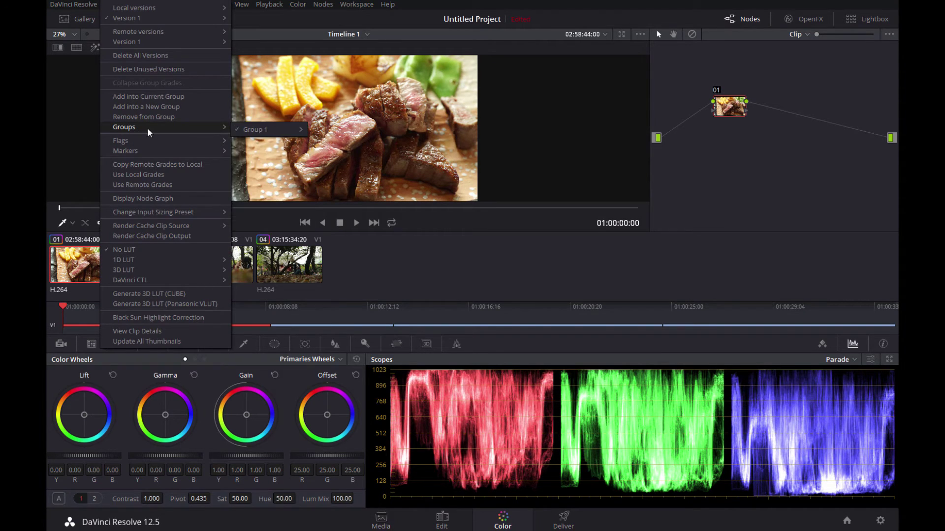
mouse_move(244, 128)
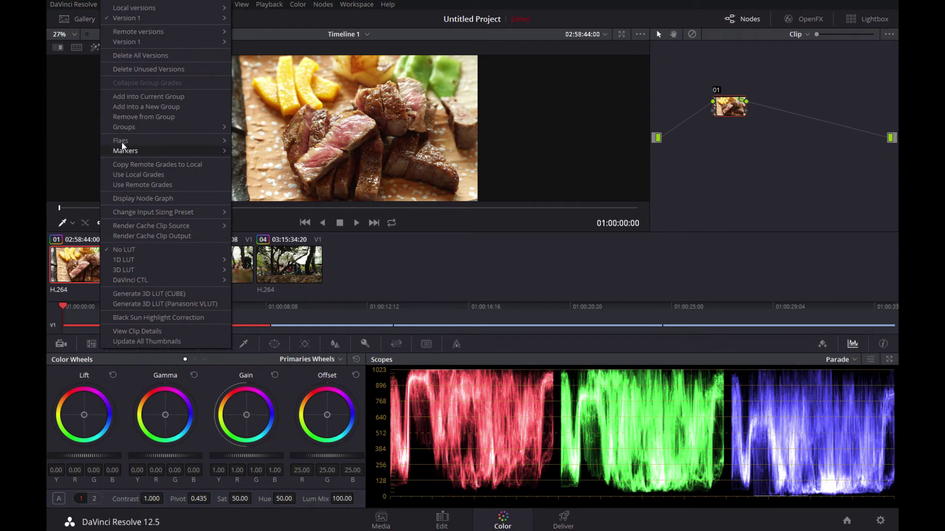
click(151, 98)
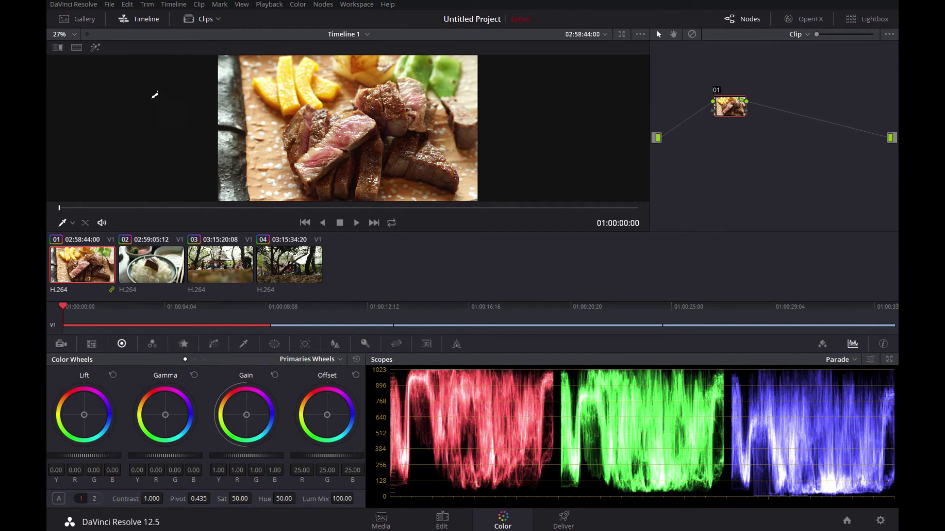
Add rice-bowl clip 02 into the same current group
click(167, 263)
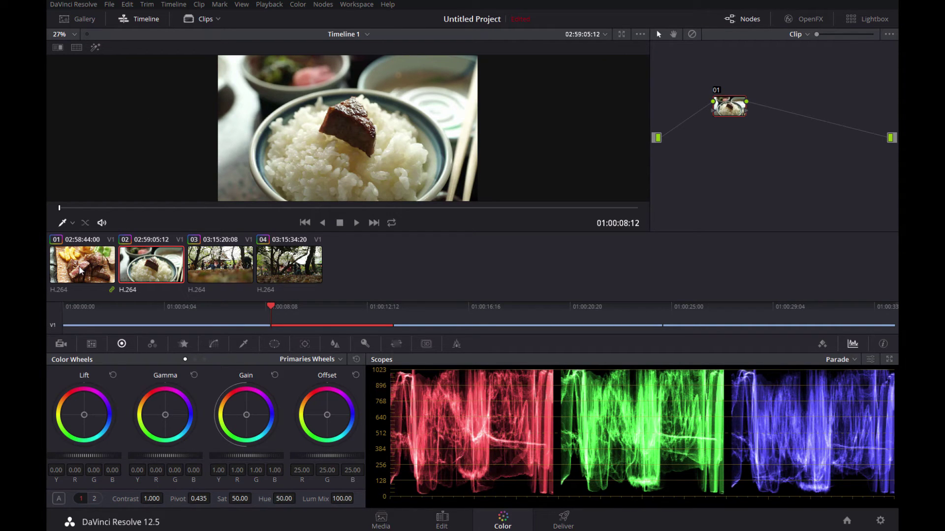
right_click(146, 264)
click(140, 265)
right_click(140, 265)
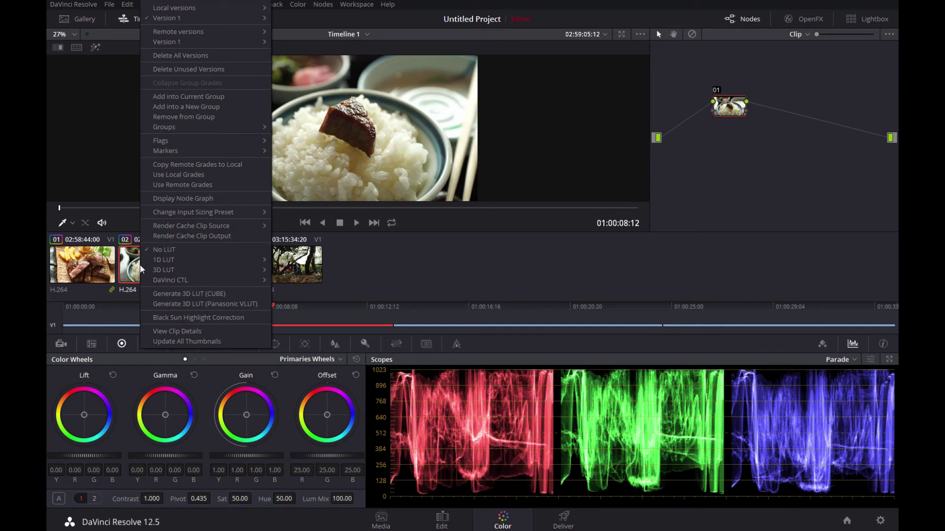
click(181, 98)
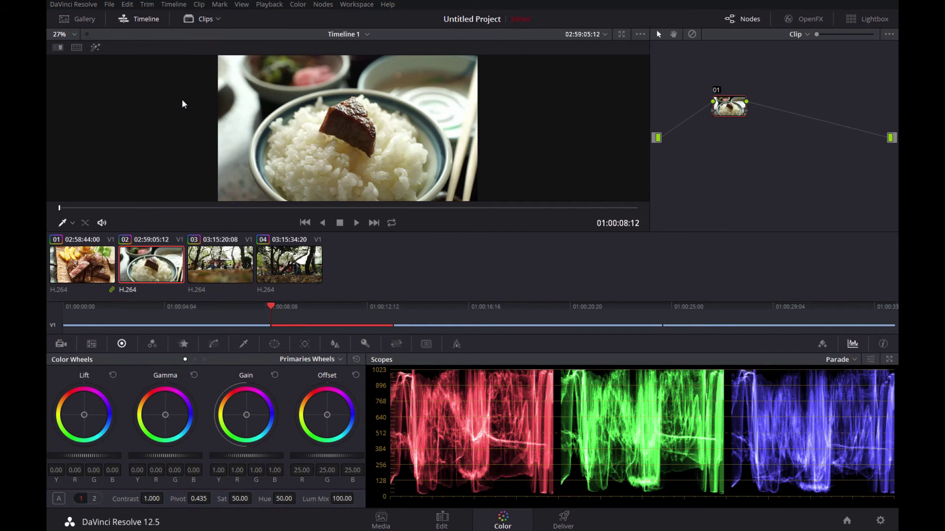
Review clips 03, 02, 01 and 04, ending on park clip 03
click(223, 270)
click(155, 262)
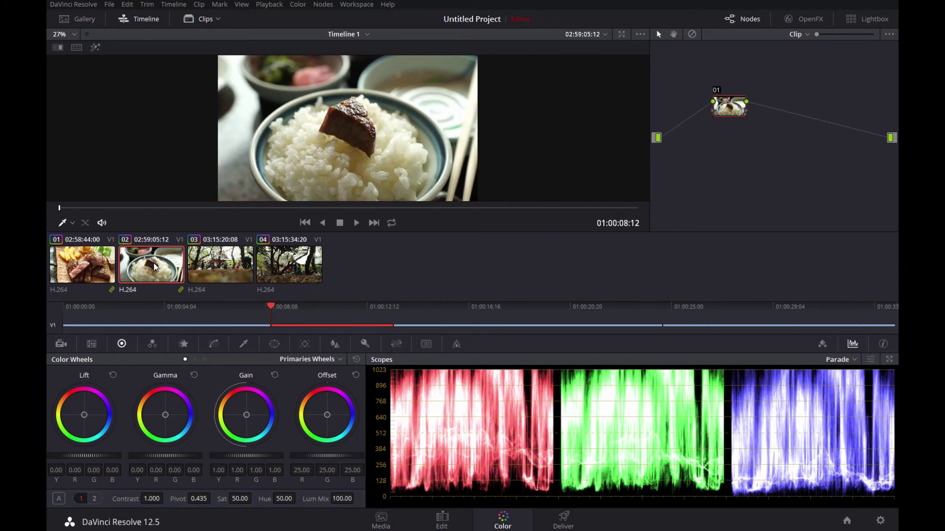
click(111, 289)
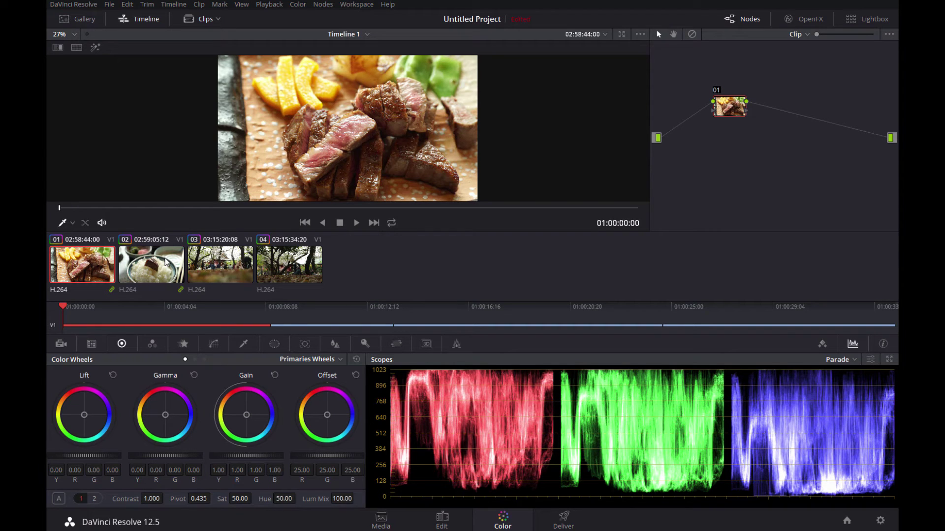
click(295, 264)
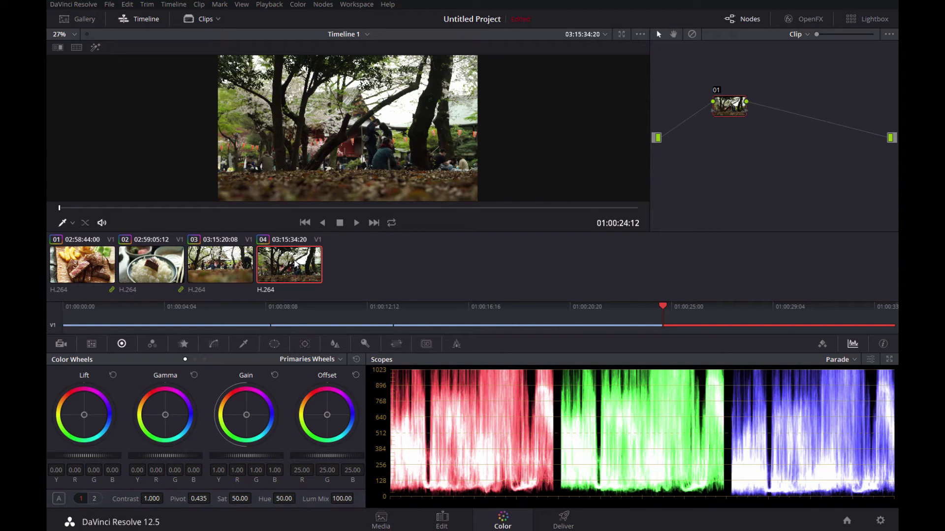
click(225, 266)
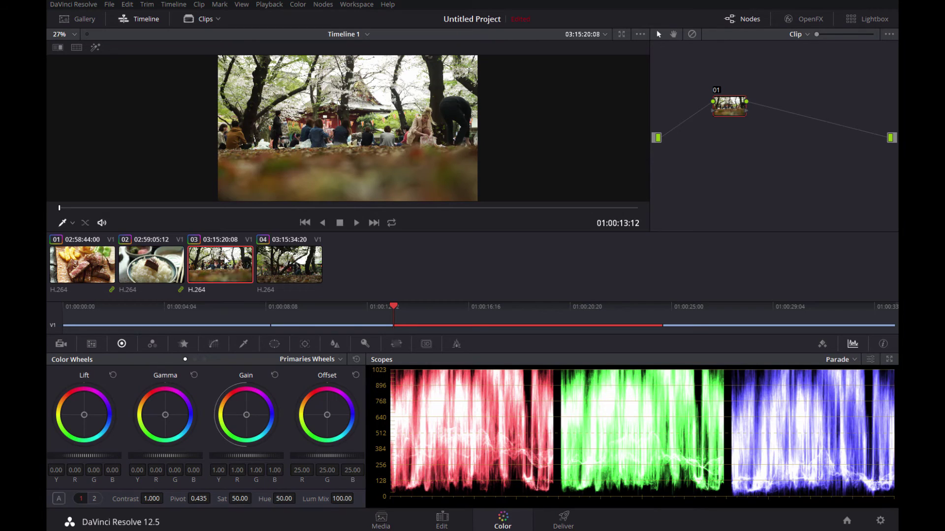
Put park clip 03 into a new grade group named Group 2
right_click(223, 255)
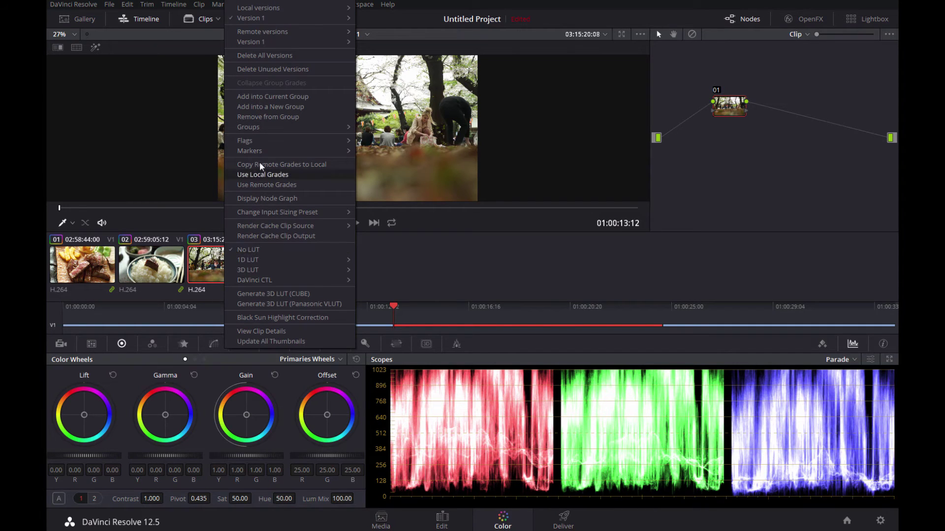
click(272, 108)
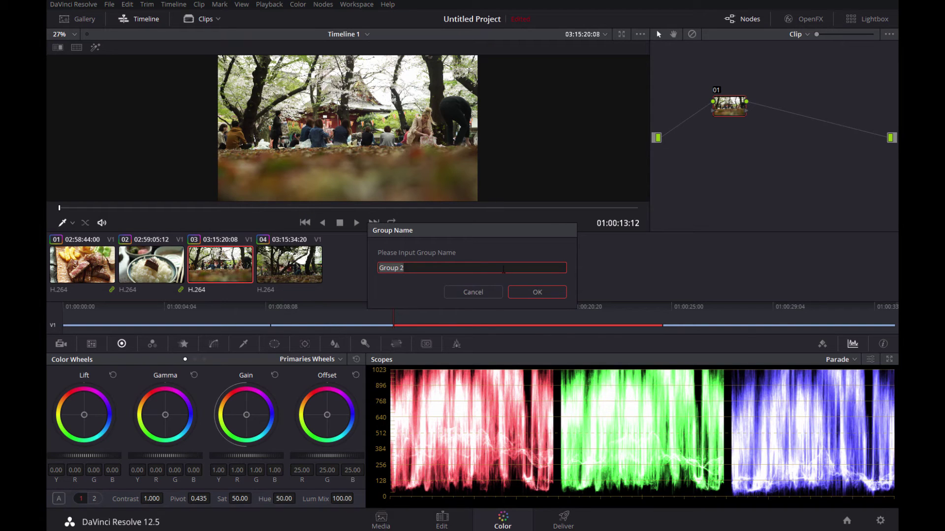
click(541, 292)
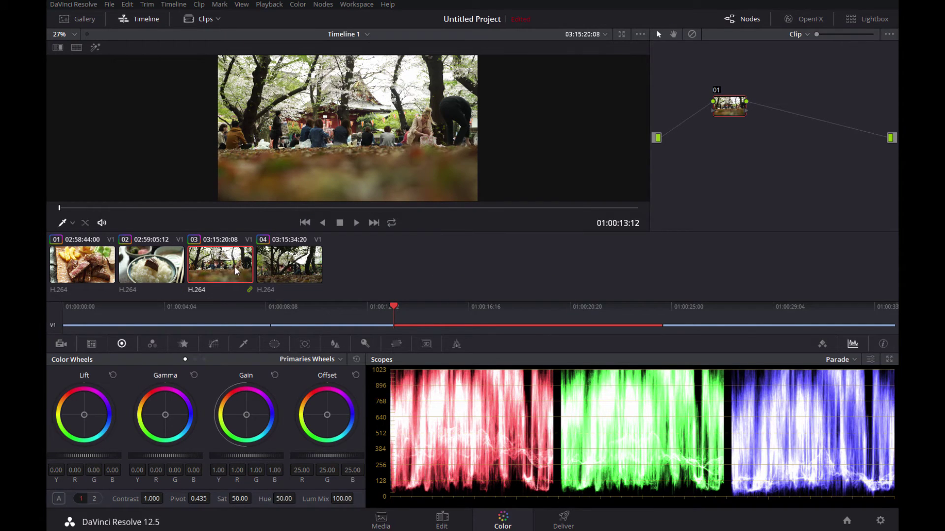
Add park clip 04 into the current group, Group 2
click(276, 270)
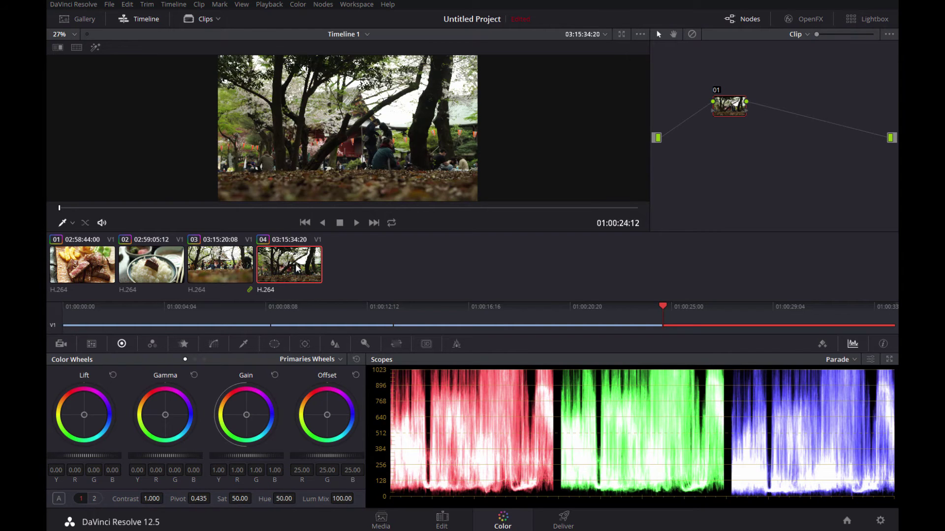
right_click(299, 268)
mouse_move(328, 133)
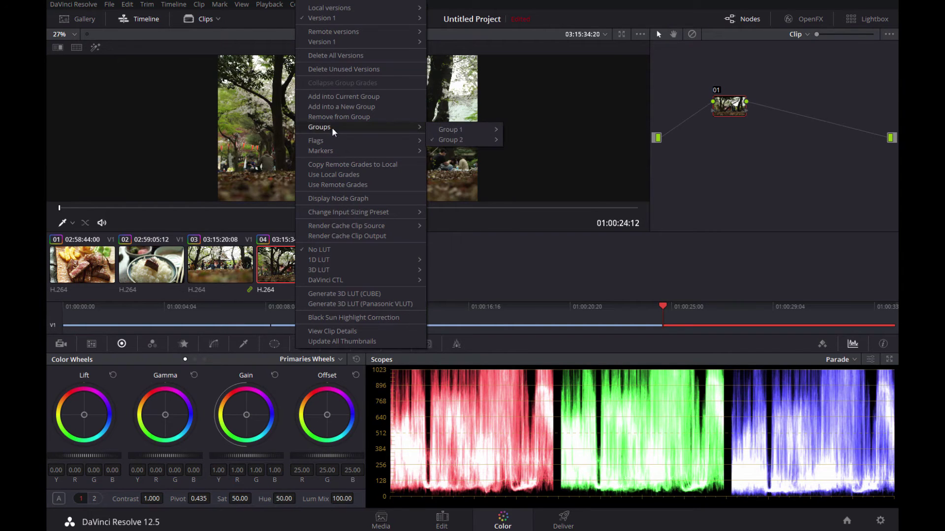
mouse_move(447, 129)
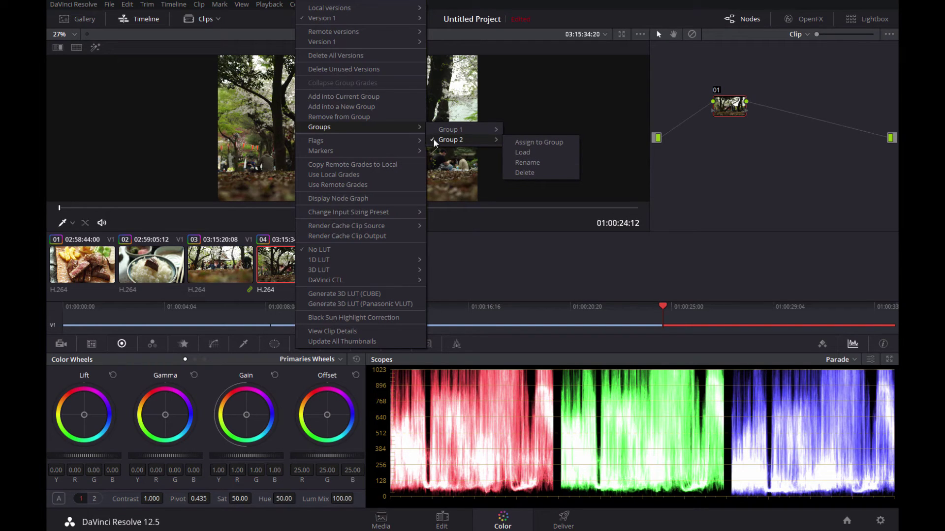
click(371, 96)
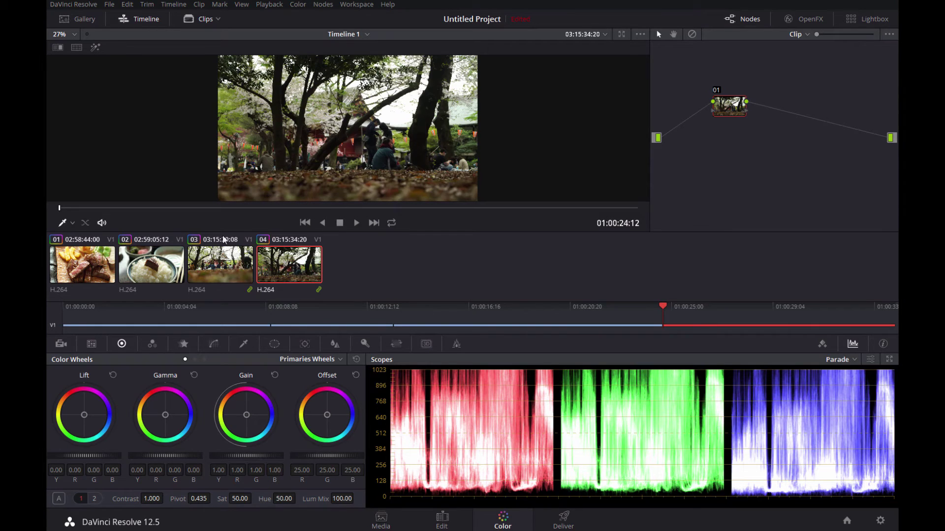
click(164, 261)
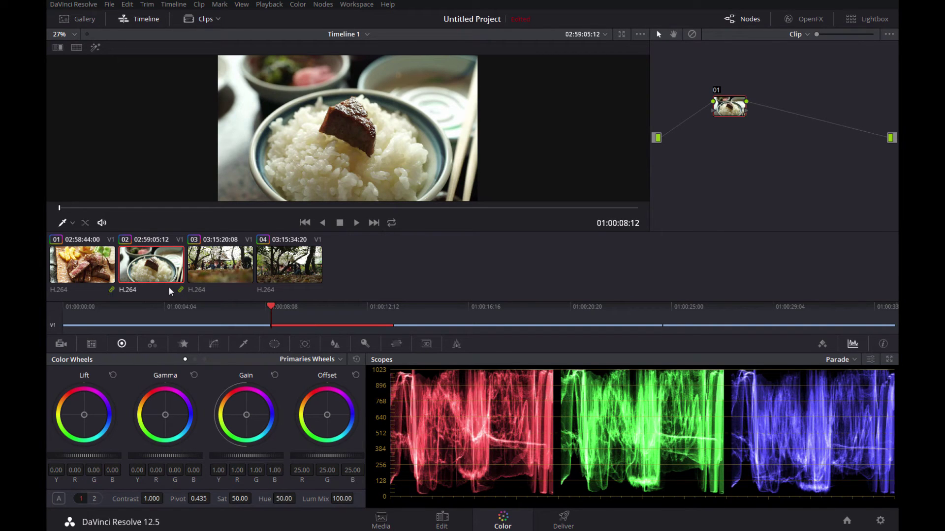
click(229, 279)
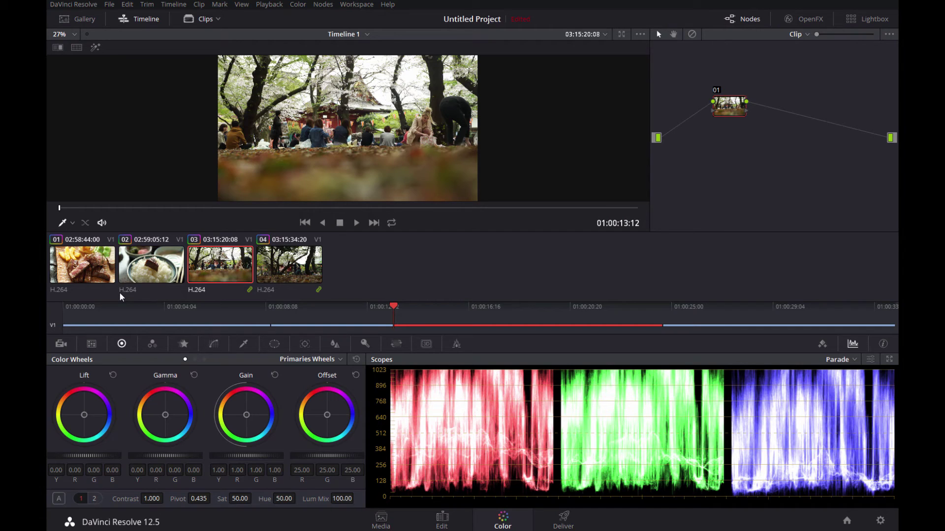
click(796, 36)
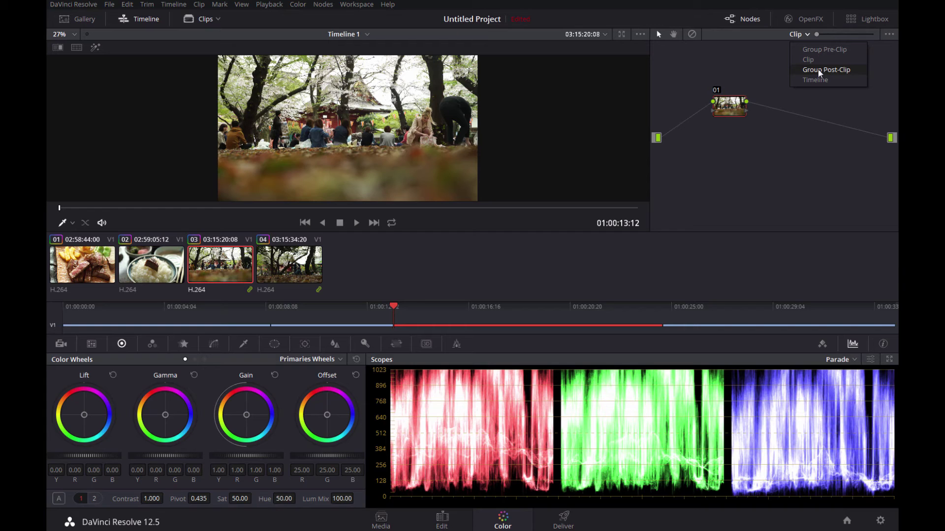
In the park group's pre-clip grade, push Offset toward orange (43.71/20.55/11.81)
click(767, 155)
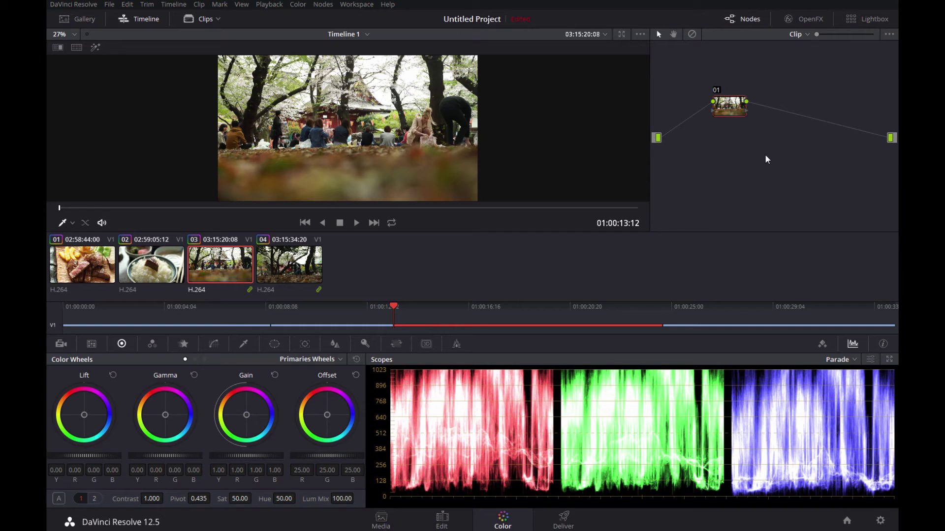
click(797, 34)
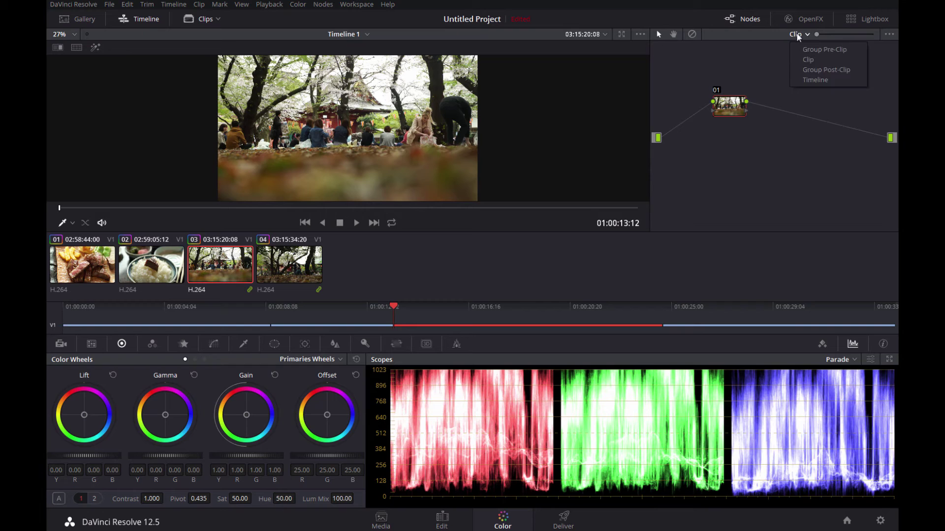
click(808, 49)
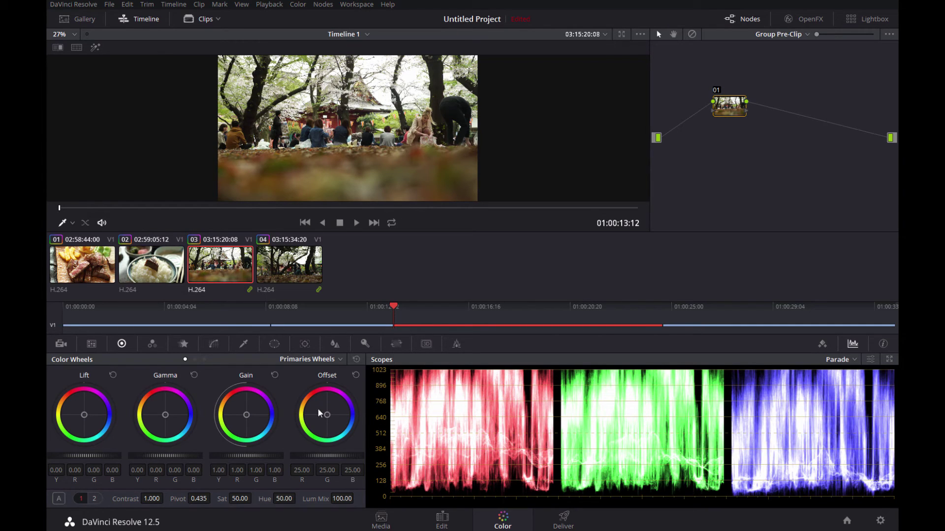
drag(328, 418, 323, 409)
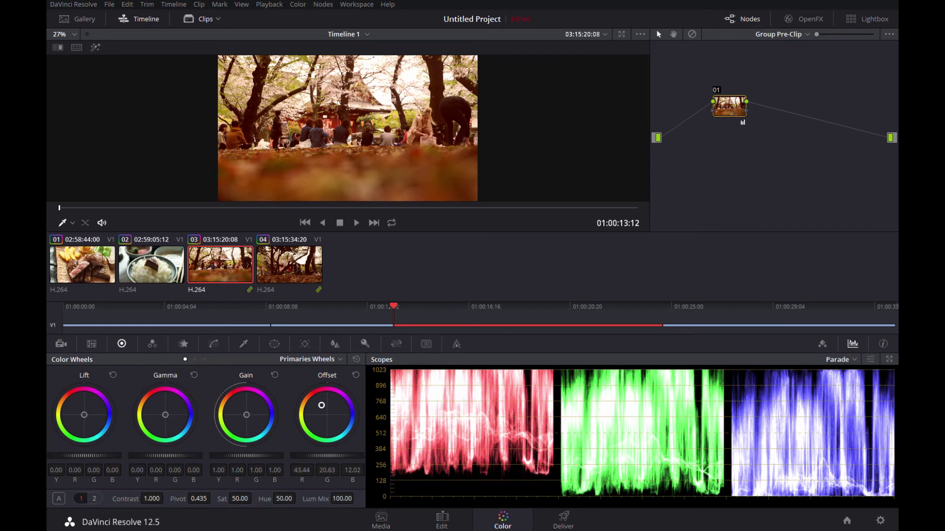
Compare the warm tone on both park clips against the food clips, then return to clip-level grading
click(286, 255)
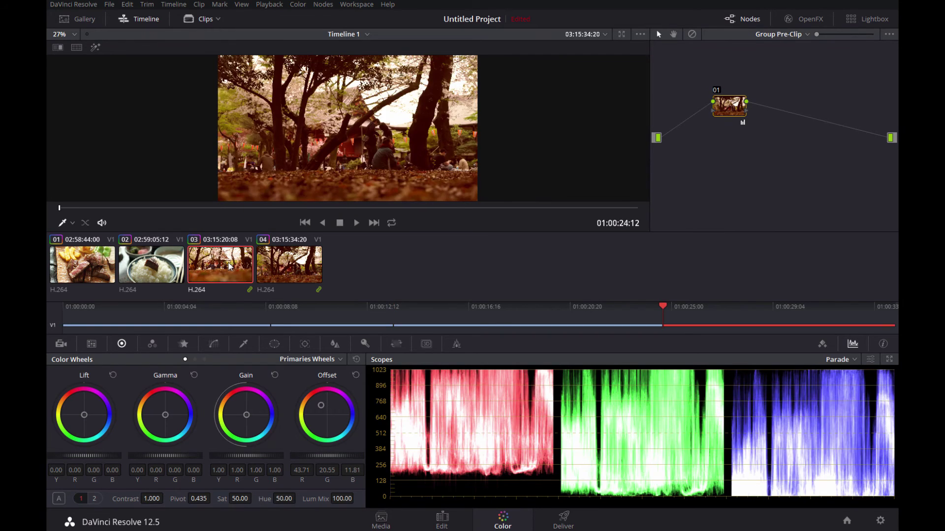
click(248, 267)
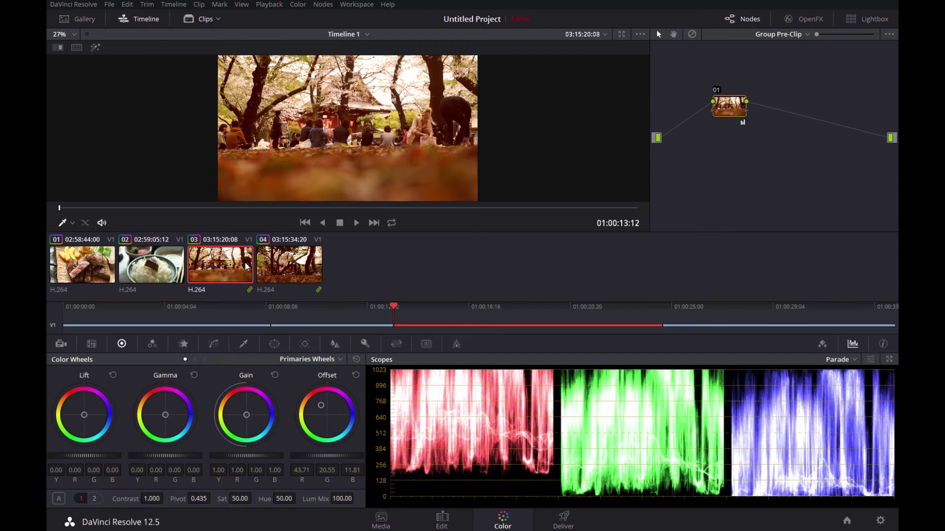
click(146, 271)
click(82, 265)
click(150, 266)
click(236, 268)
click(166, 272)
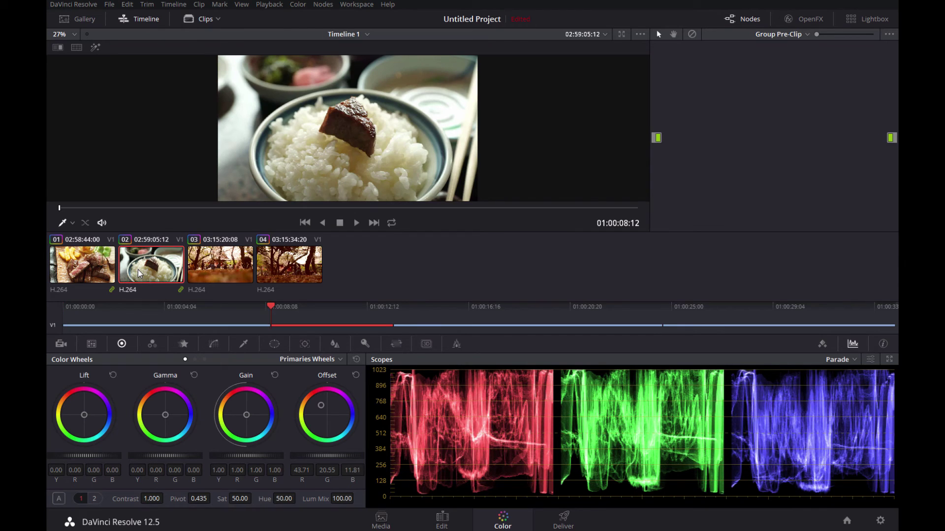
click(229, 258)
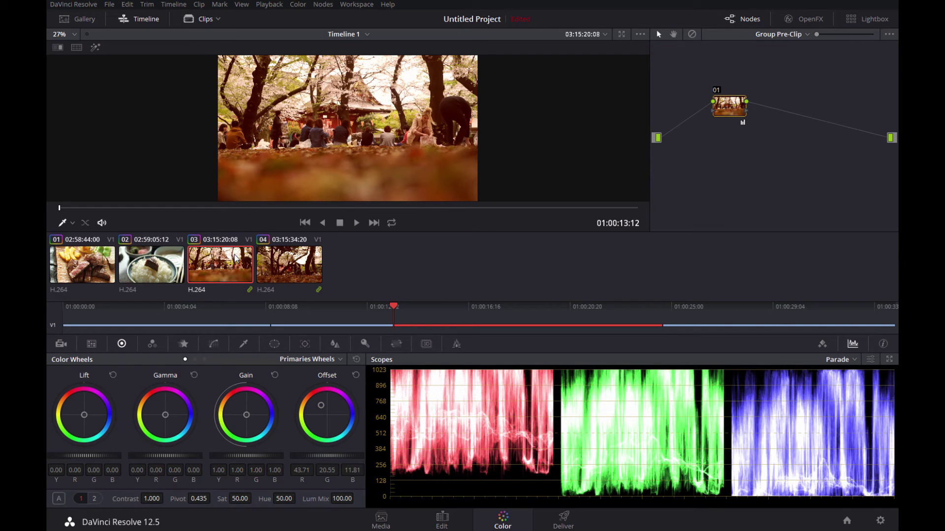
click(266, 266)
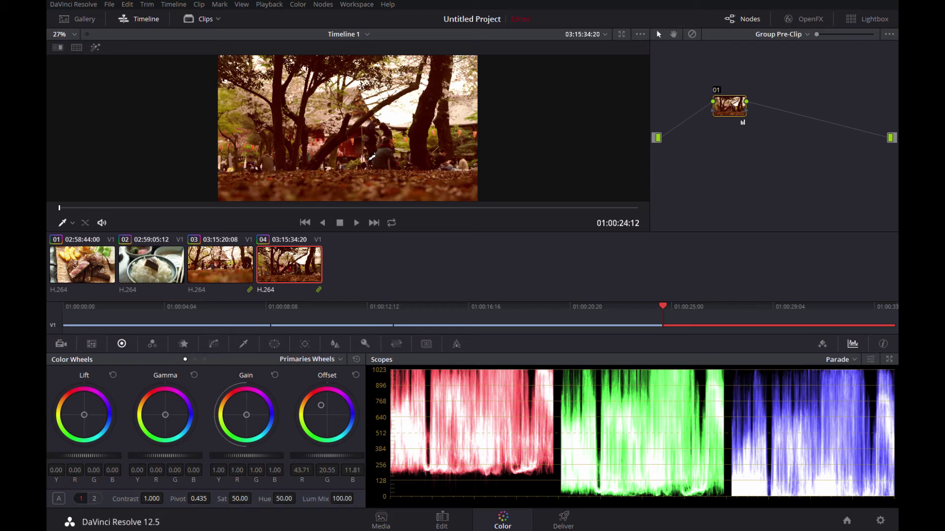
click(793, 33)
click(782, 58)
Set park clip 04's saturation to 0
double_click(231, 499)
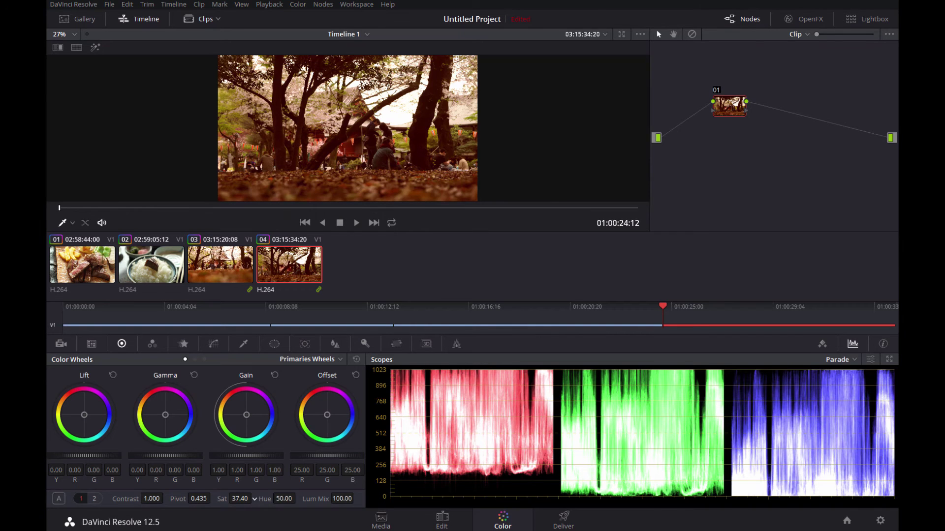
text(0)
key(Return)
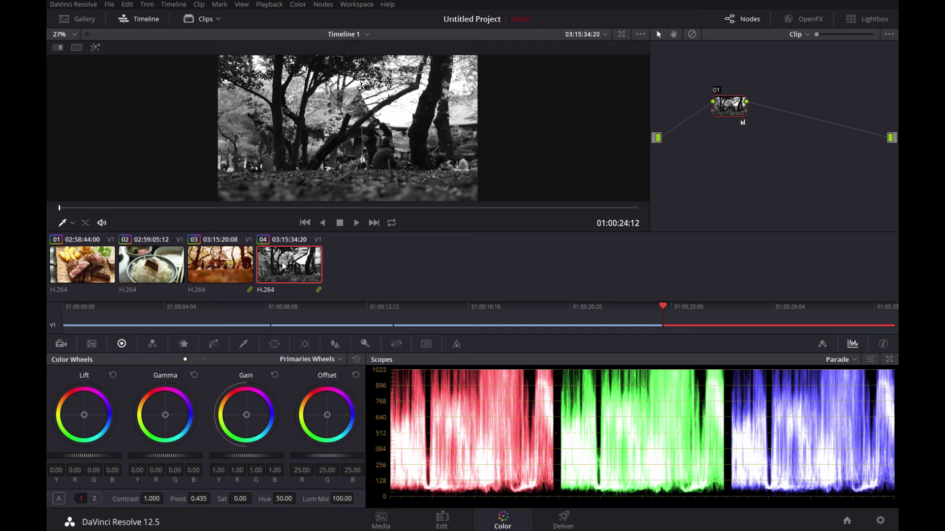
Select park clip 03, switch to the group pre-clip grade, and view black-and-white clip 04
click(236, 267)
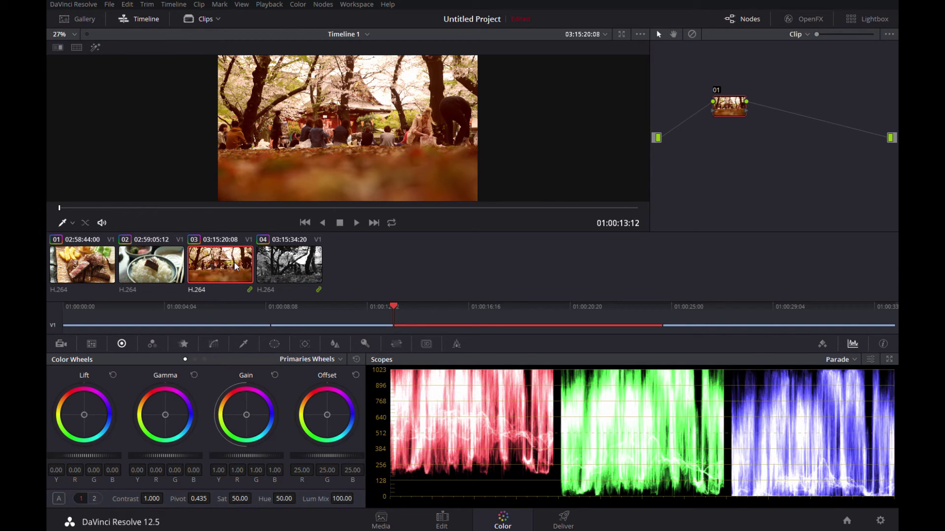
click(792, 36)
click(799, 48)
click(265, 265)
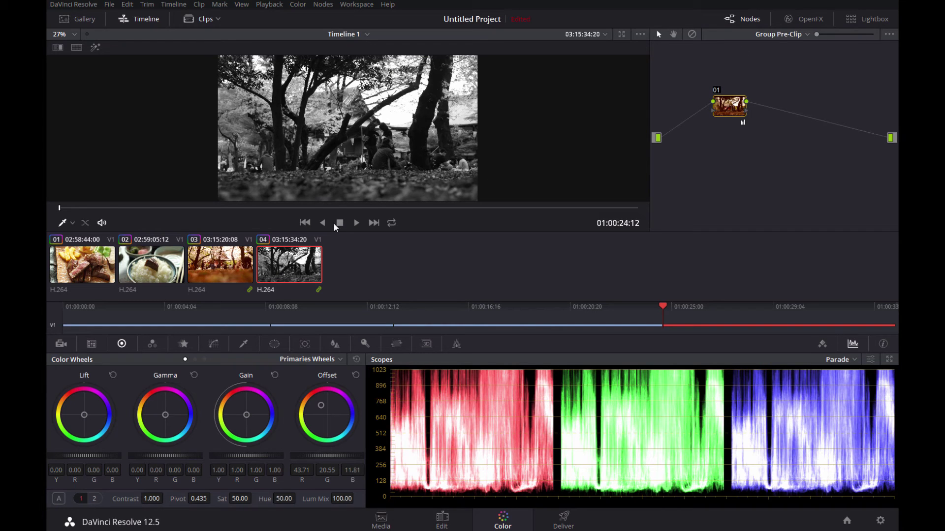
In clip-level grading on park clip 04, undo the desaturation to restore its colour
click(777, 40)
click(786, 59)
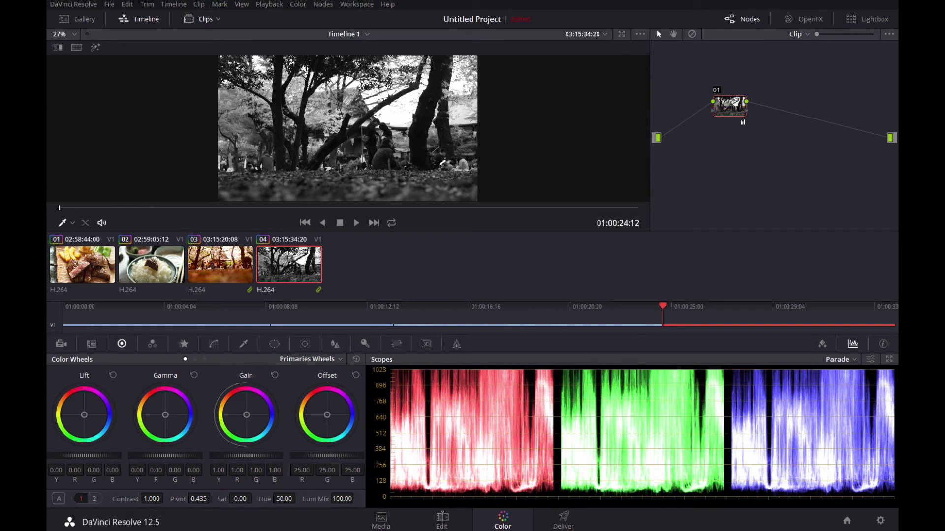
click(284, 266)
key(ctrl+z)
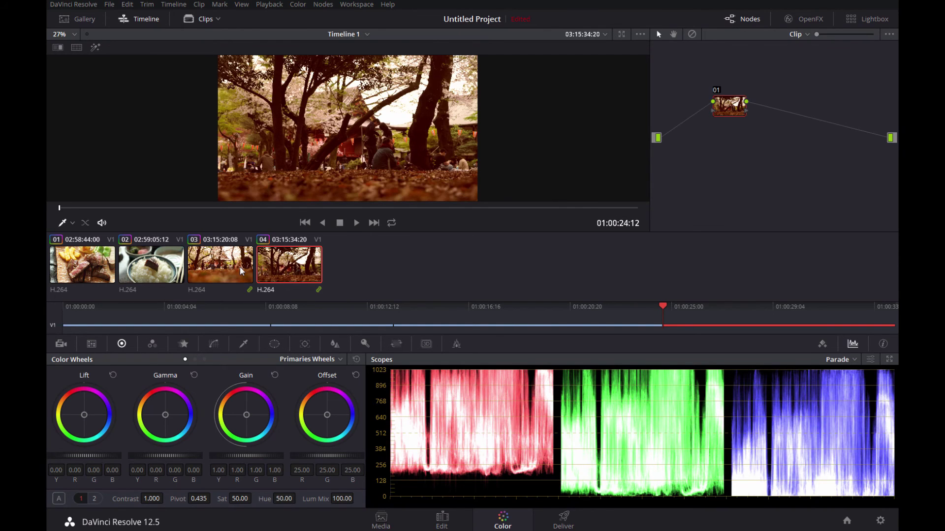
Select park clip 03 and switch to the group pre-clip grade
click(241, 269)
click(801, 36)
click(800, 37)
click(800, 37)
click(807, 59)
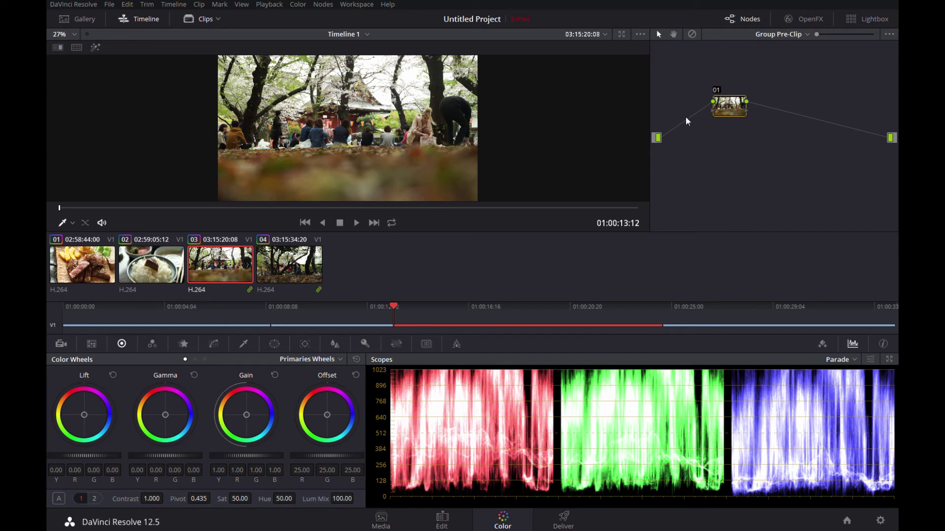
In park clip 04's own clip-level grade, set its saturation to 0
click(301, 261)
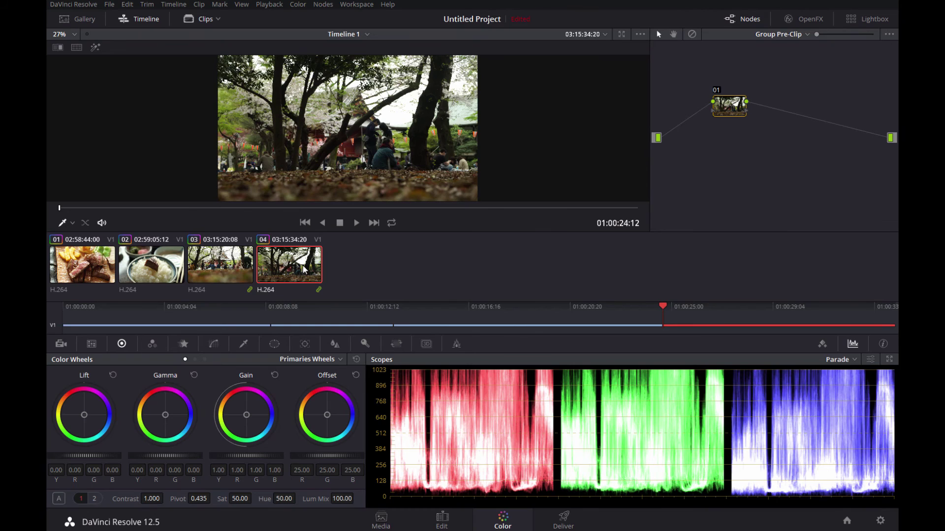
click(801, 34)
click(783, 61)
double_click(241, 499)
text(0)
key(Return)
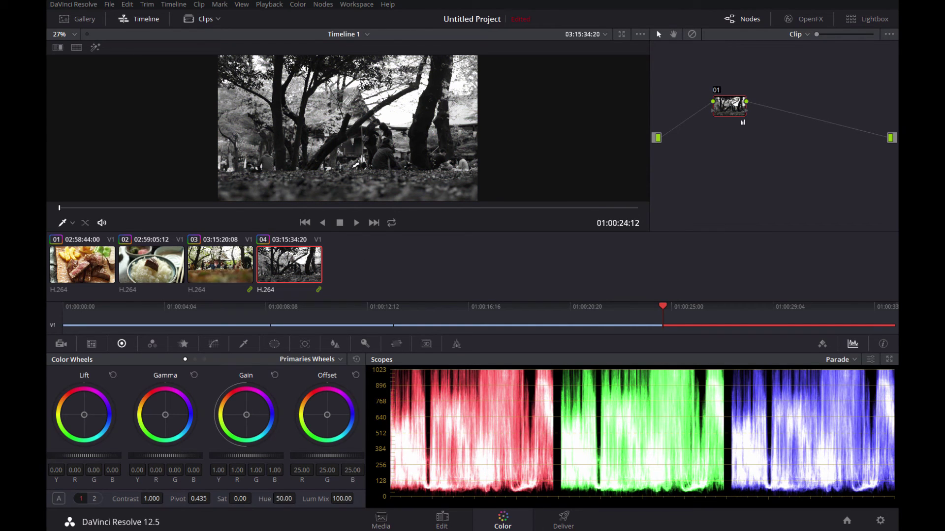
click(801, 36)
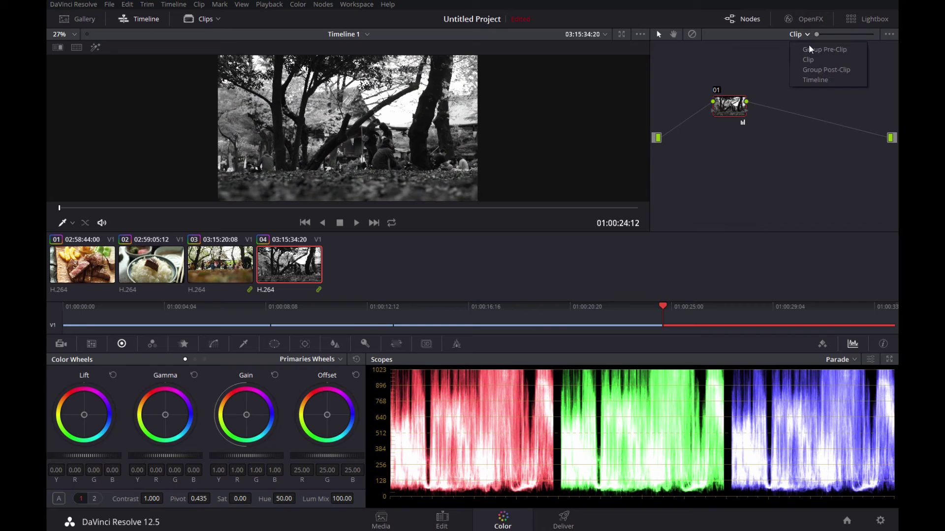
Push the group post-clip Offset toward orange (49.79/19.98/-1.20), comparing park clips 03 and 04
click(819, 71)
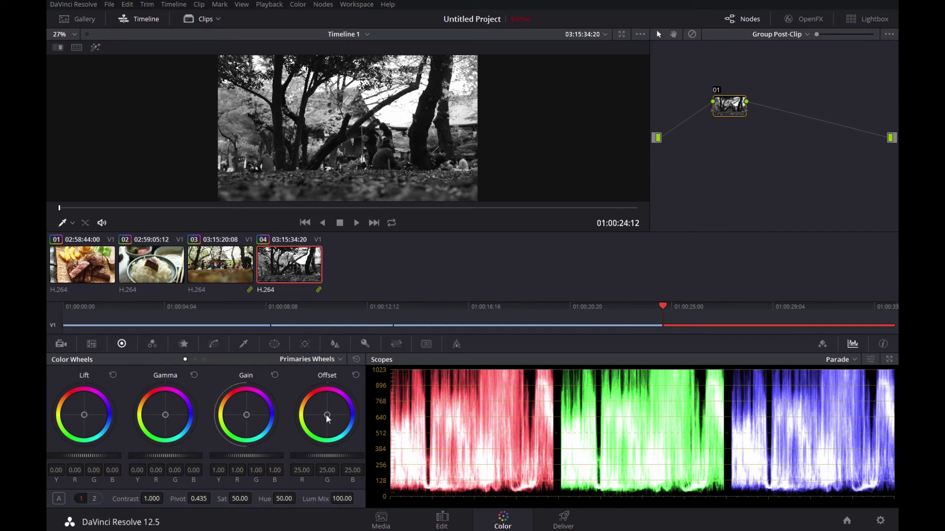
drag(327, 415, 315, 403)
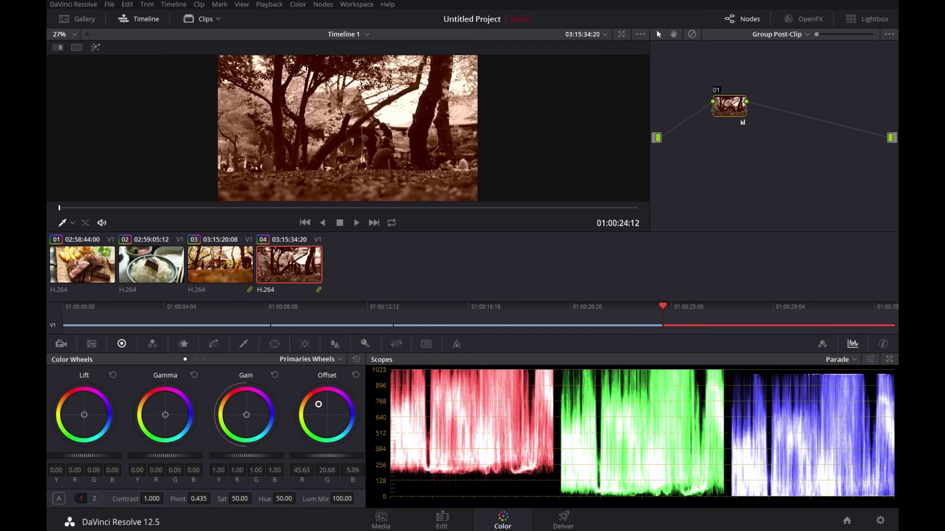
click(220, 264)
click(279, 267)
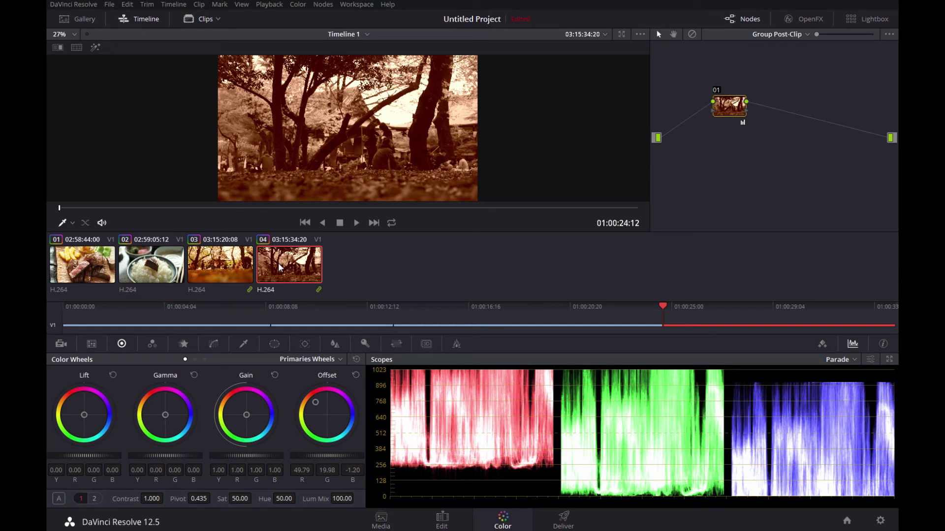
click(220, 271)
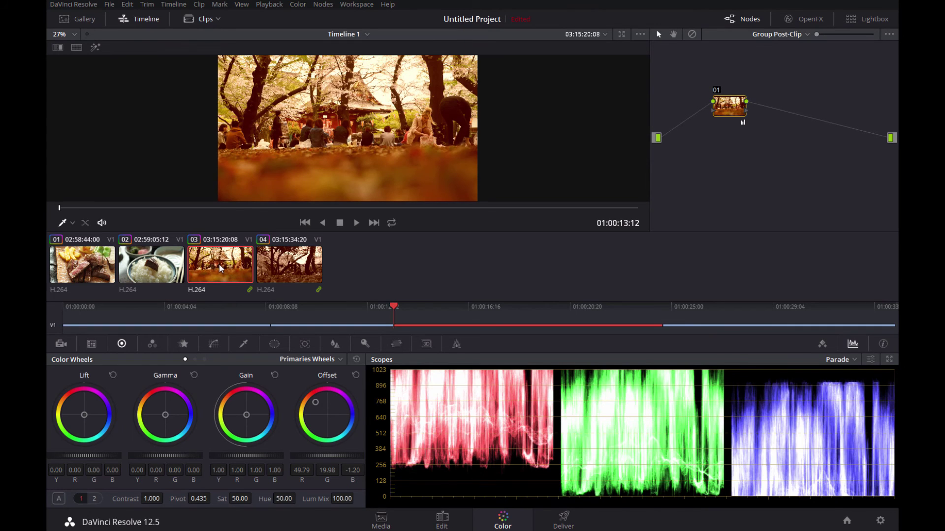
click(261, 267)
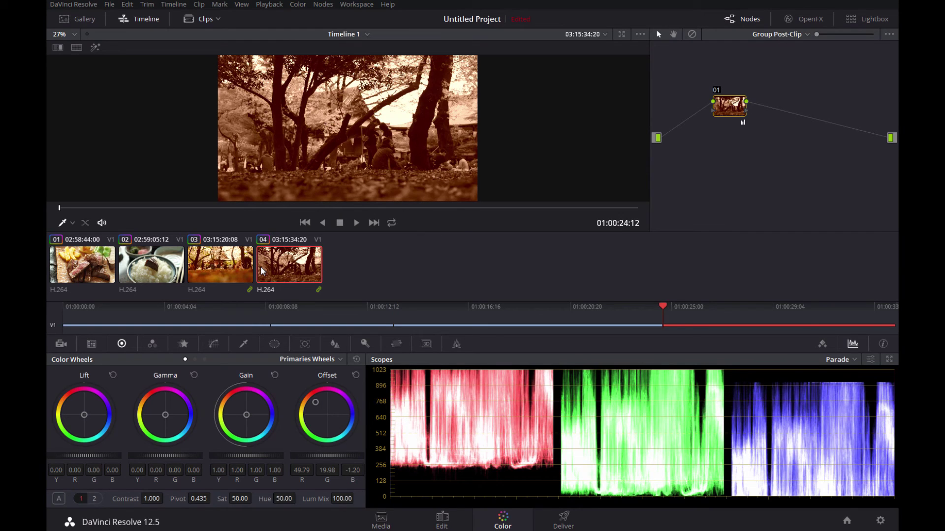
click(236, 264)
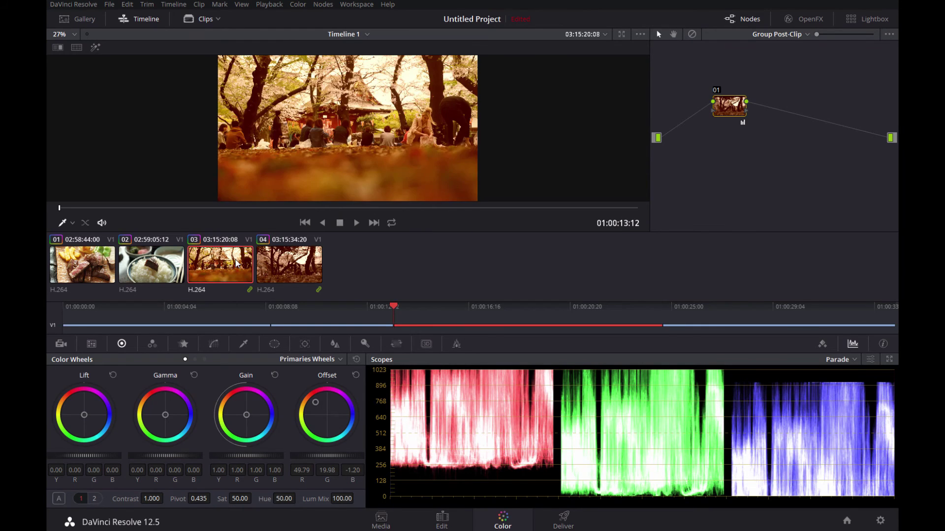
click(293, 268)
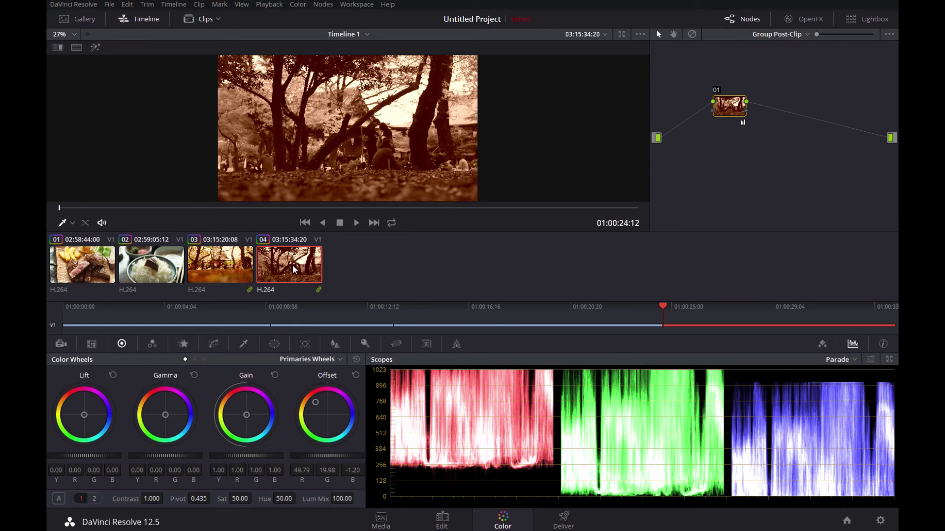
click(754, 37)
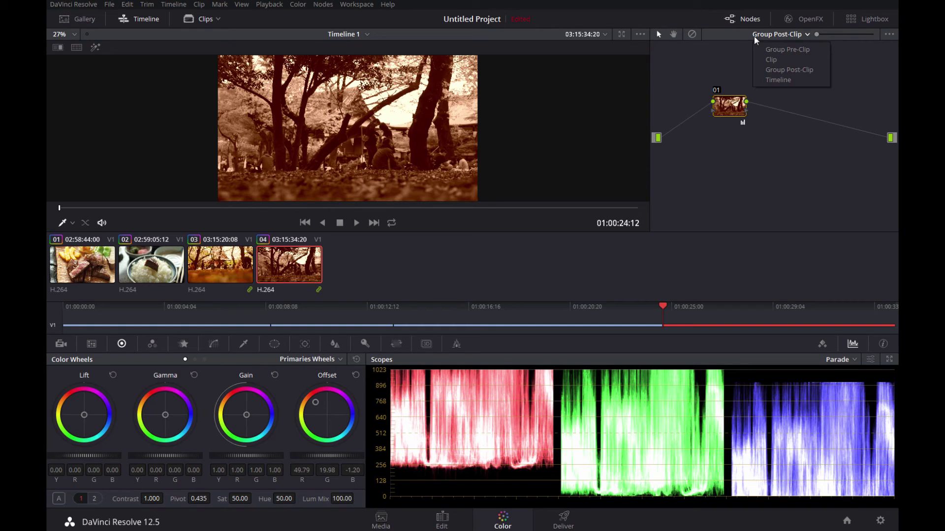
click(774, 59)
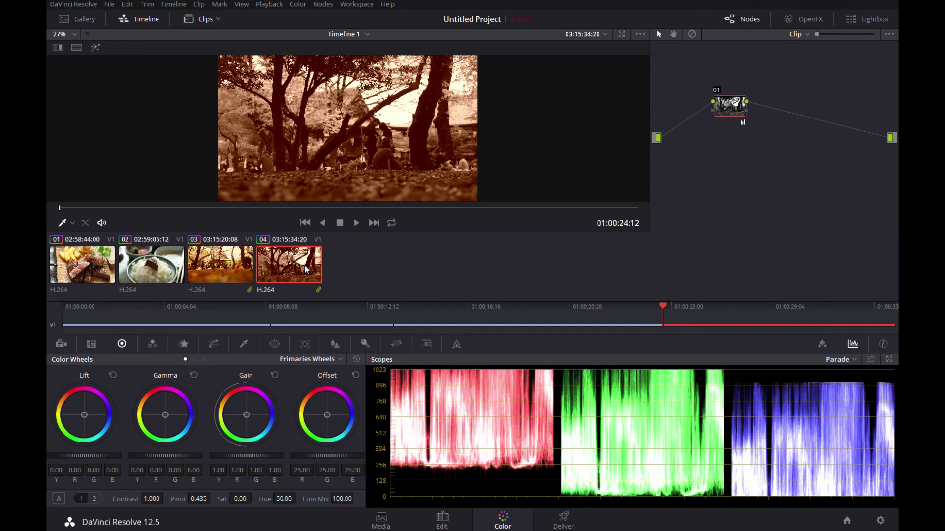
click(798, 34)
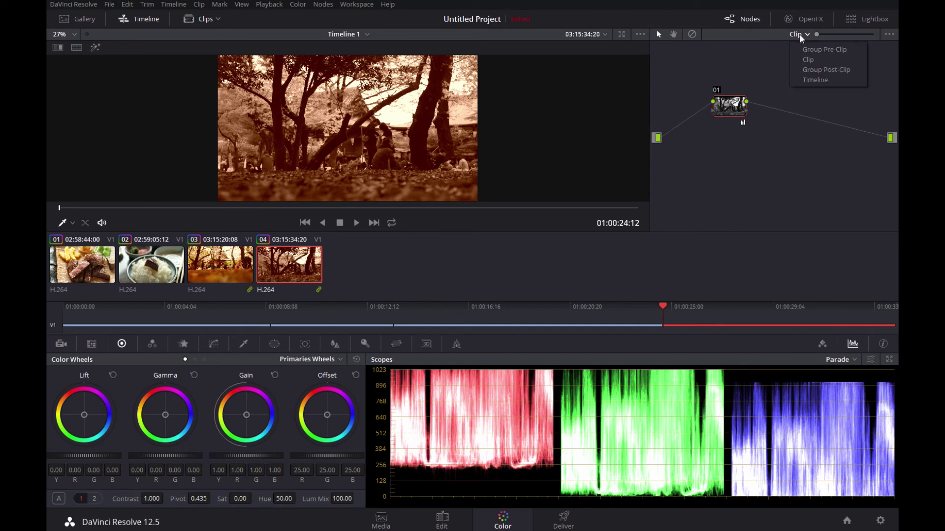
click(812, 70)
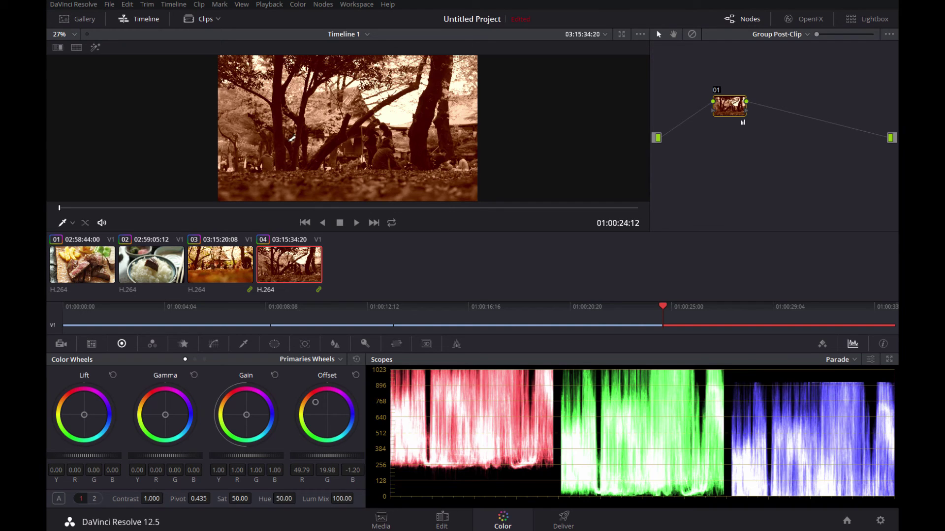
click(776, 34)
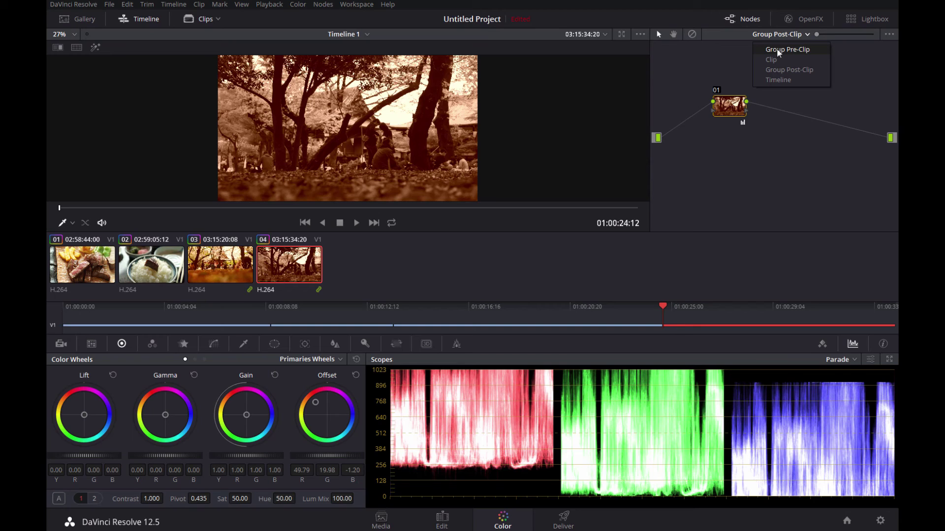
click(801, 152)
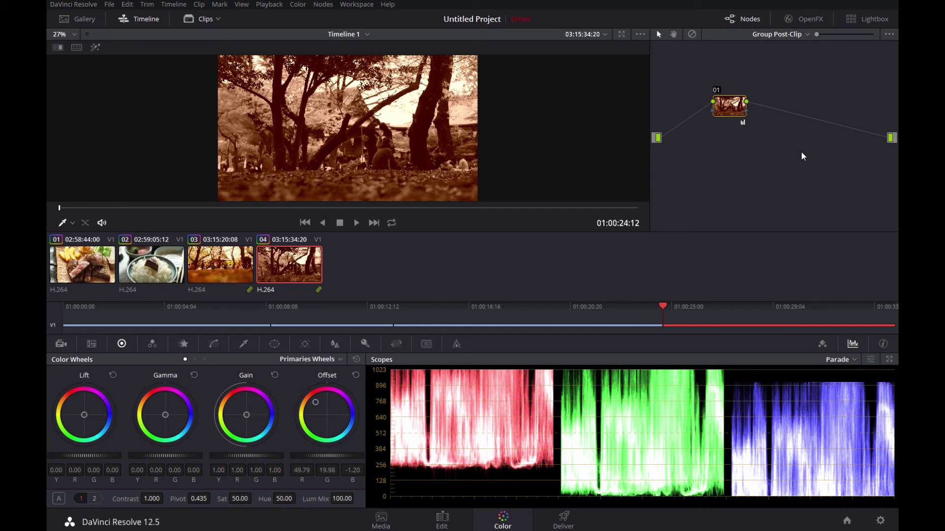
Show Curves, select rice bowl clip 02, and switch to the food group's pre-clip grade
click(213, 343)
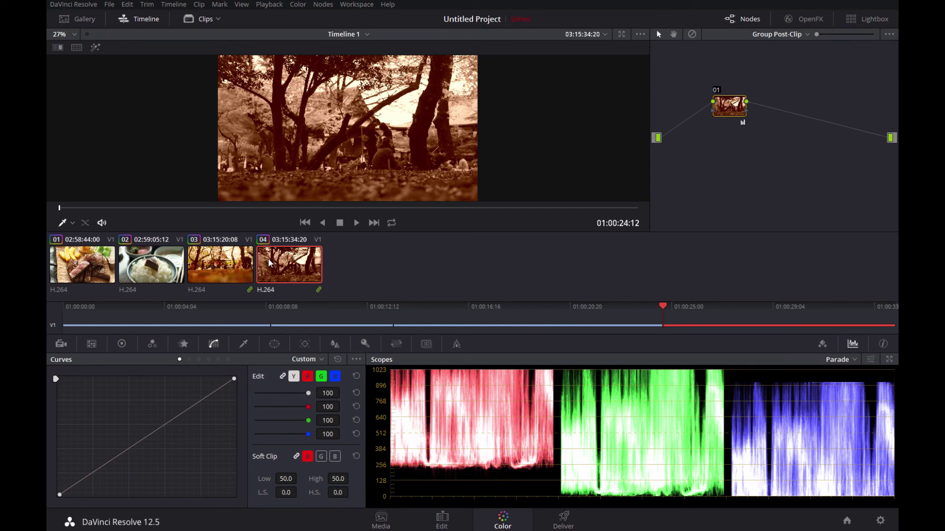
click(157, 261)
click(99, 265)
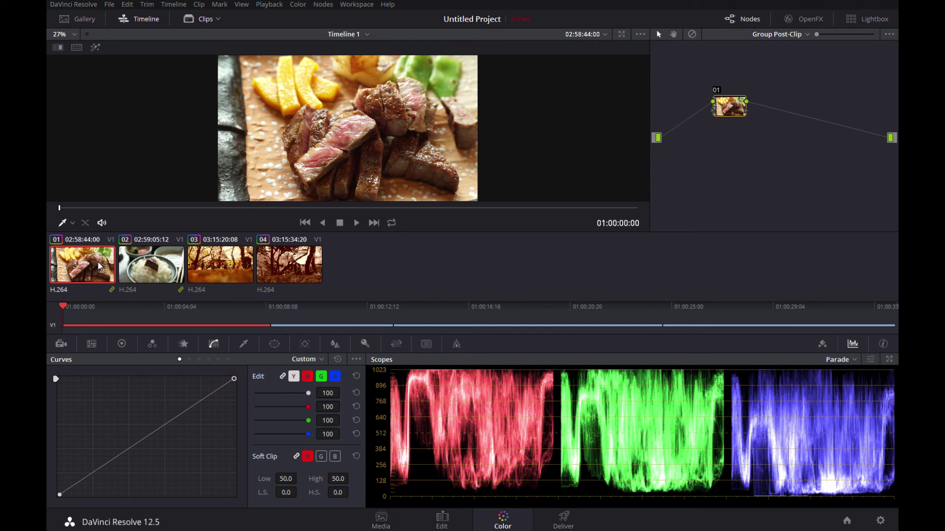
click(122, 265)
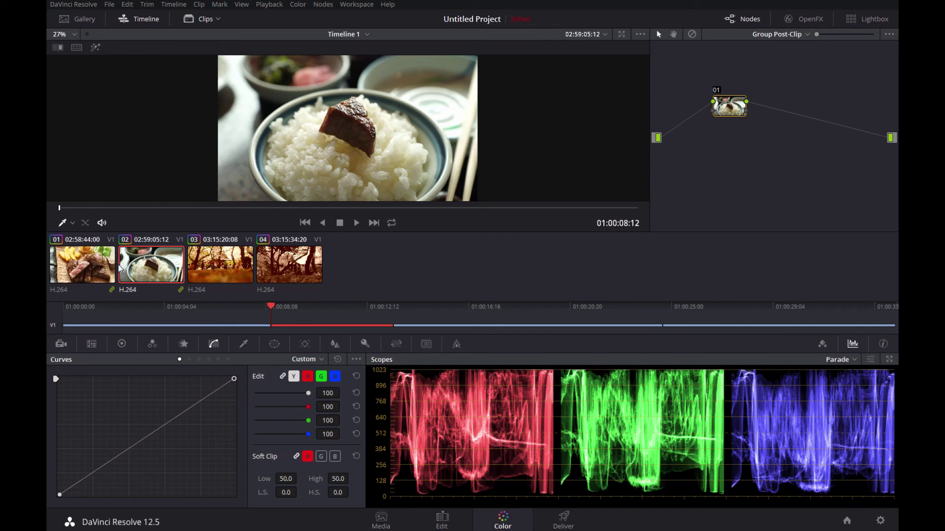
click(99, 269)
click(123, 275)
click(788, 35)
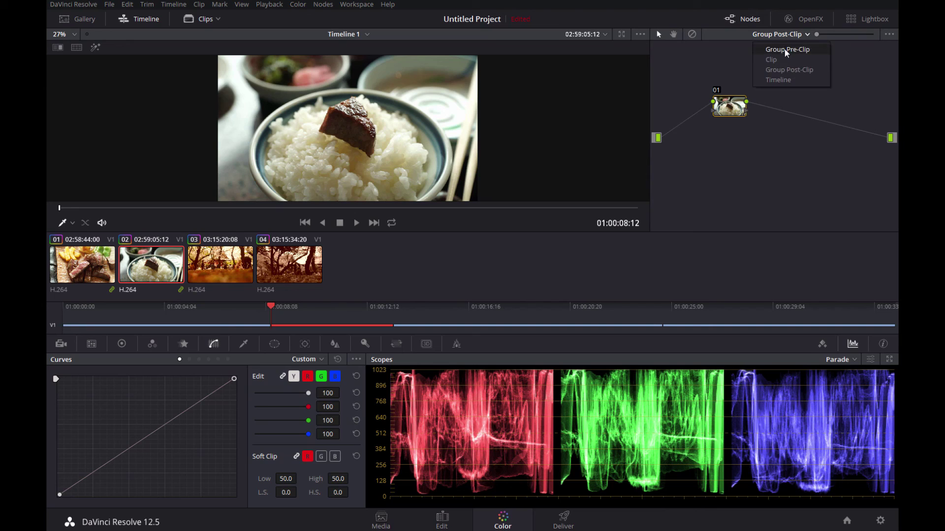
click(784, 49)
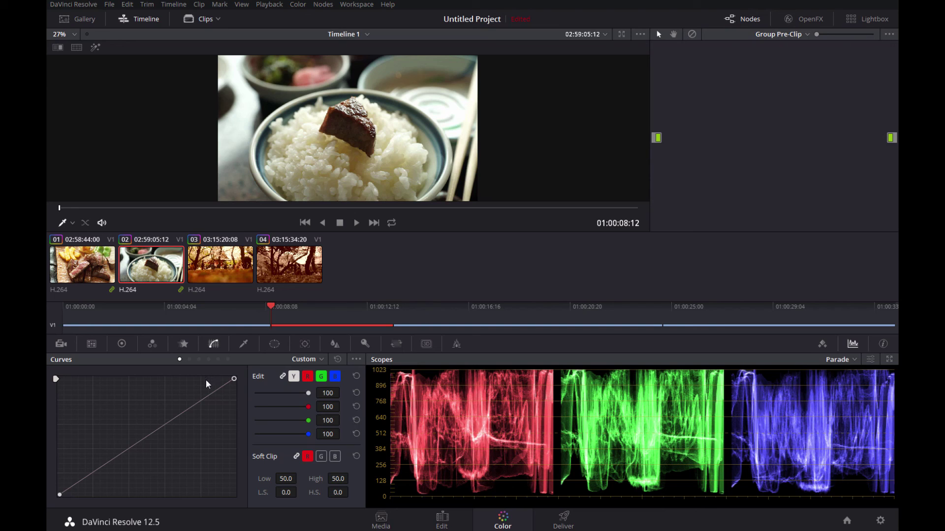
Drag the luma curve into an S-shape and compare the rice bowl with the steak clip
drag(193, 405, 185, 398)
drag(101, 464, 108, 471)
click(95, 281)
click(144, 274)
Add a node to the empty pre-clip graph, redraw the S-curve, and toggle it on the steak clip
drag(734, 115, 747, 126)
drag(193, 405, 182, 398)
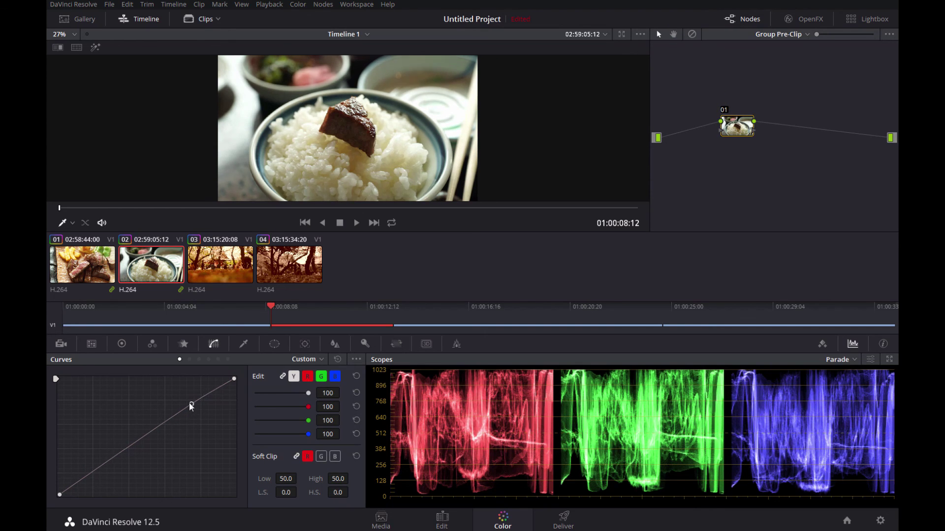
drag(115, 460, 99, 471)
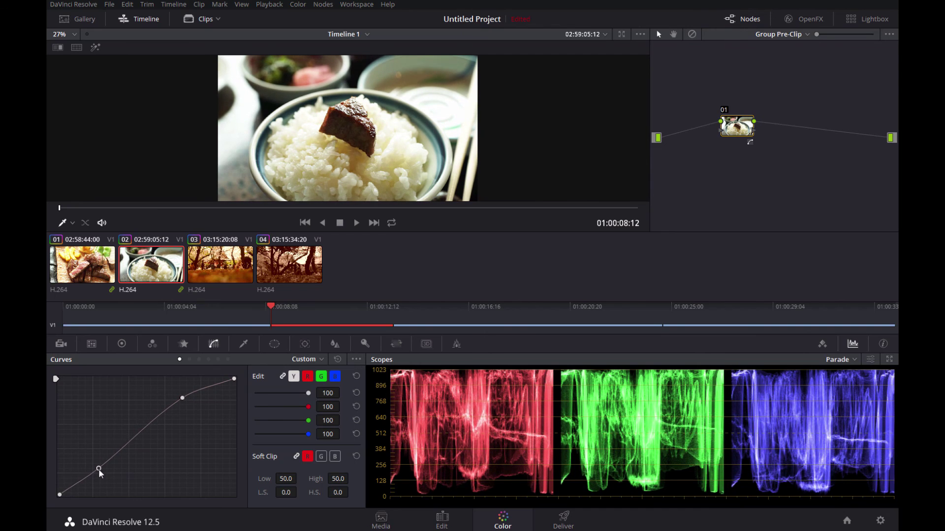
click(93, 274)
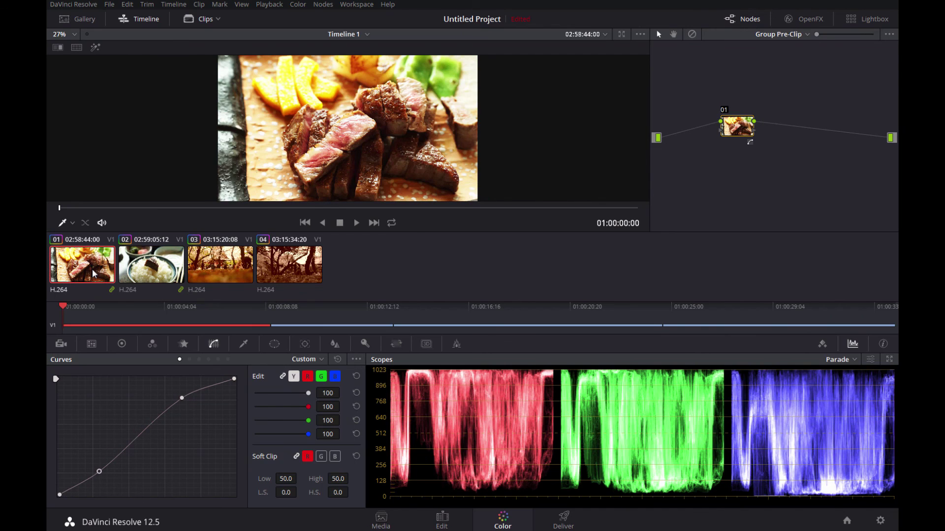
key(shift+d)
key(shift+d)
click(161, 264)
click(110, 266)
click(162, 265)
click(114, 263)
key(Down)
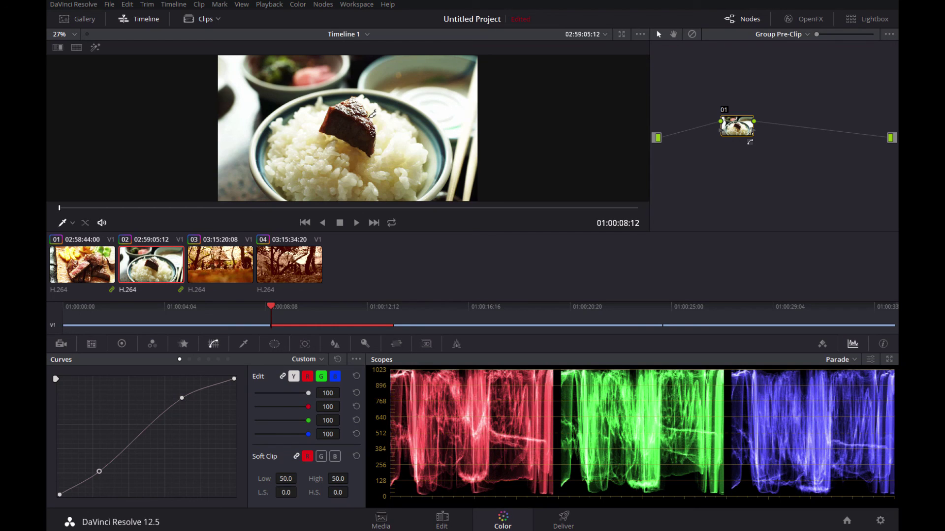
click(99, 261)
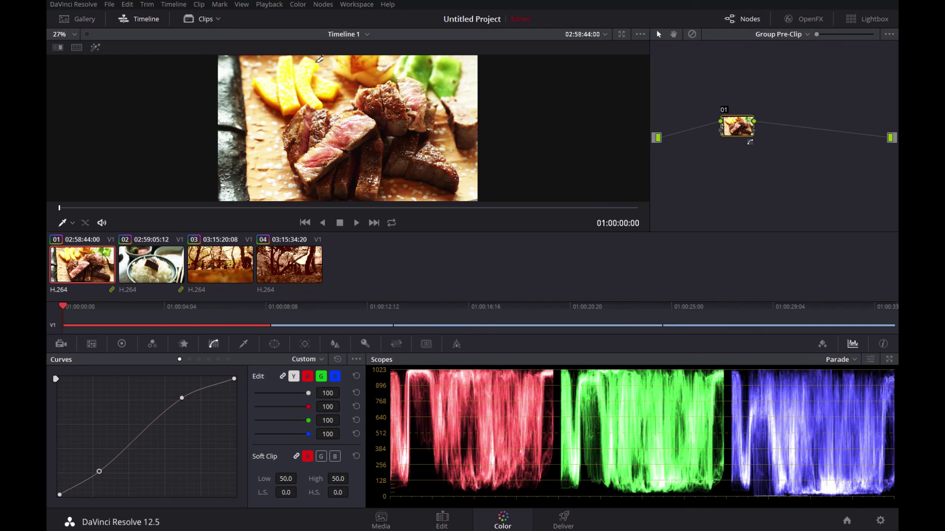